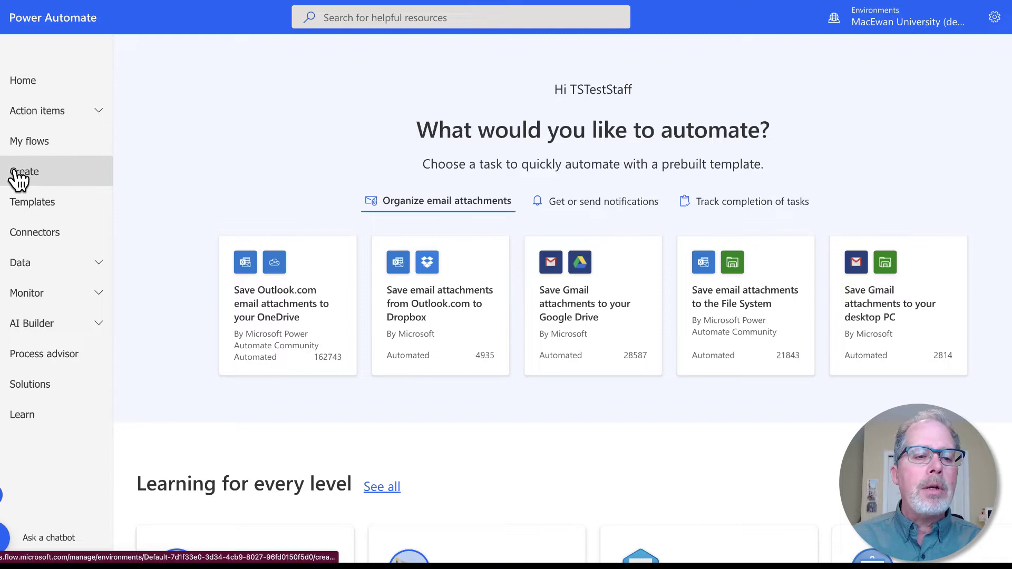
# Start a new automated cloud flow, skipping the trigger selection wizard.
pyautogui.click(16, 174)
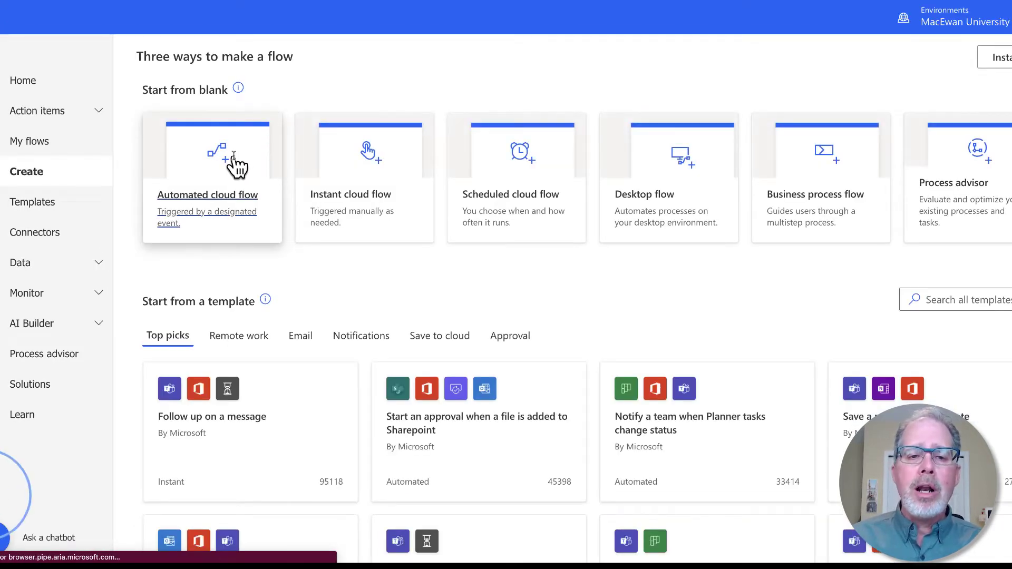
pyautogui.click(235, 165)
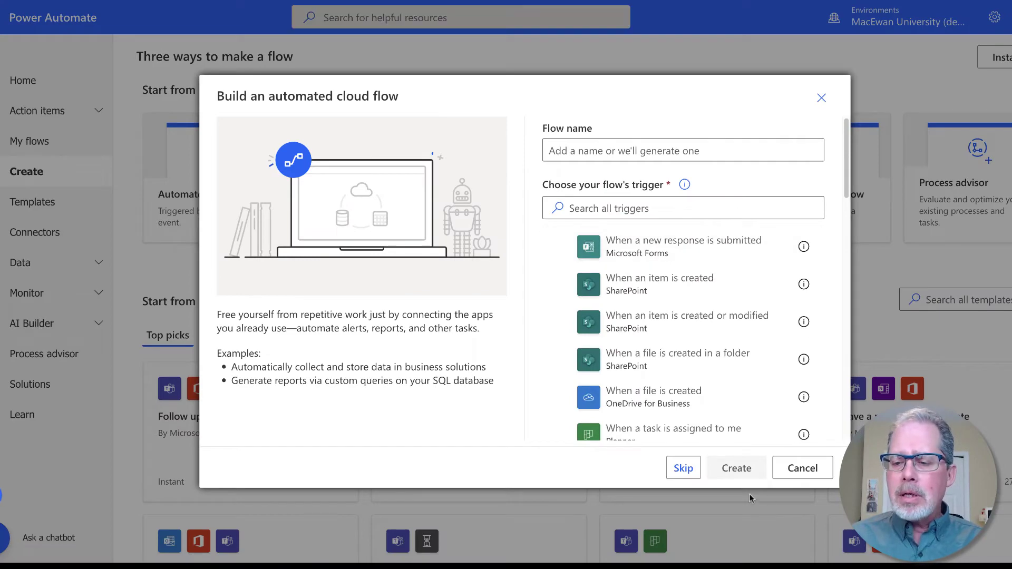
pyautogui.click(683, 468)
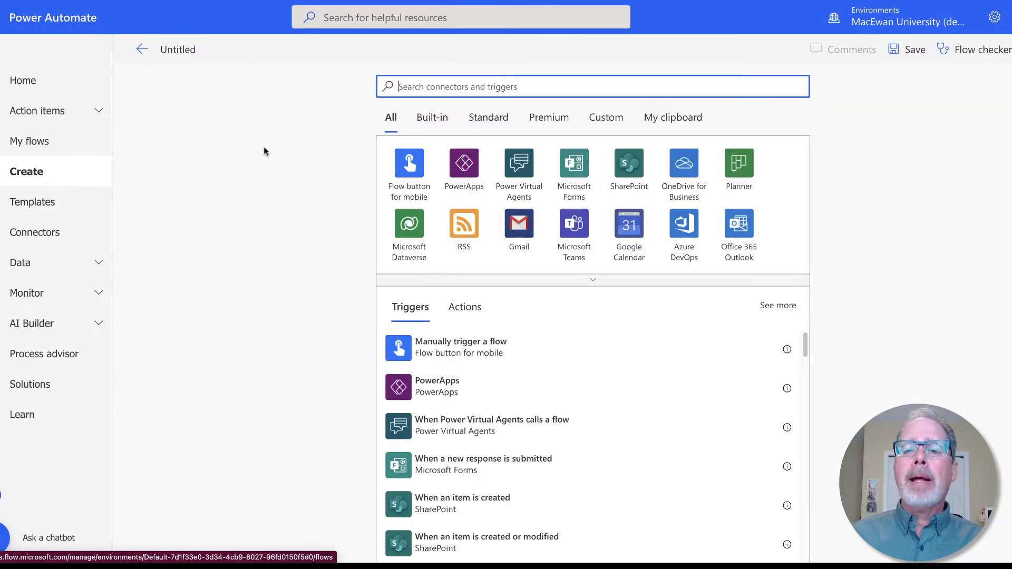
# Rename the flow to 'SW4 Send email based on status changed to Send to FAculty'.
pyautogui.click(174, 52)
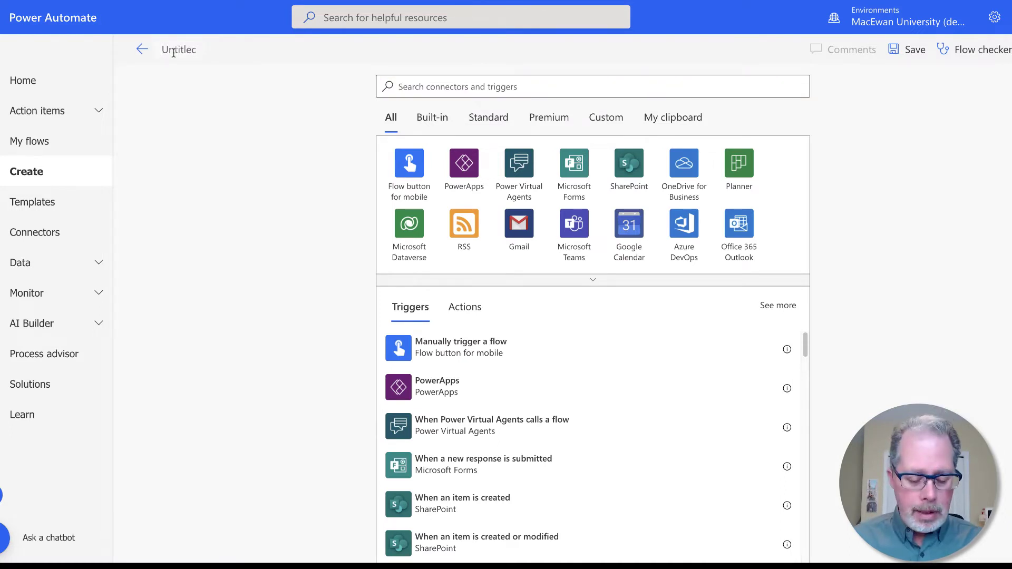
pyautogui.hotkey('ctrl', 'a')
pyautogui.press('BackSpace')
pyautogui.write('SW4')
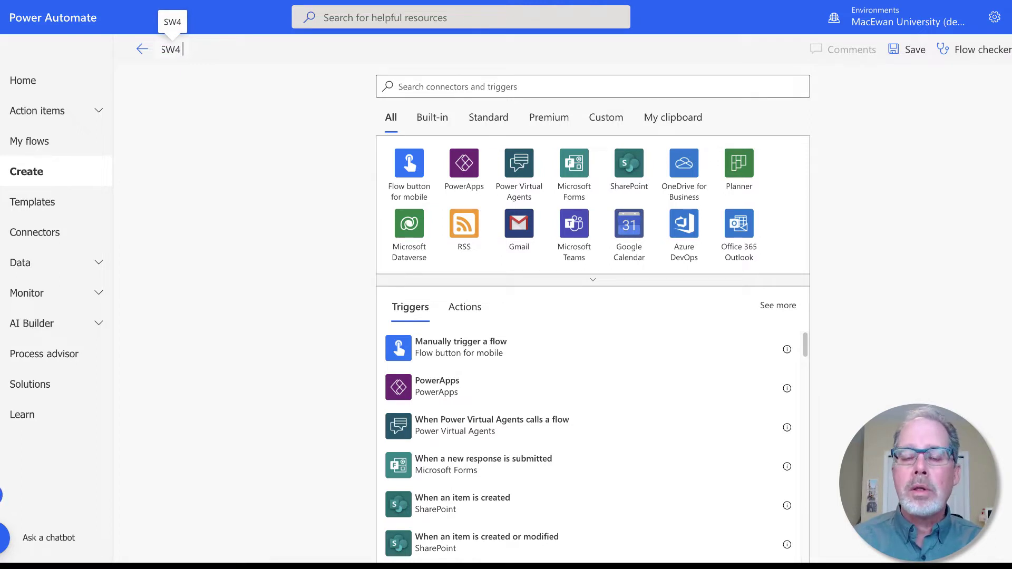
pyautogui.write(' S')
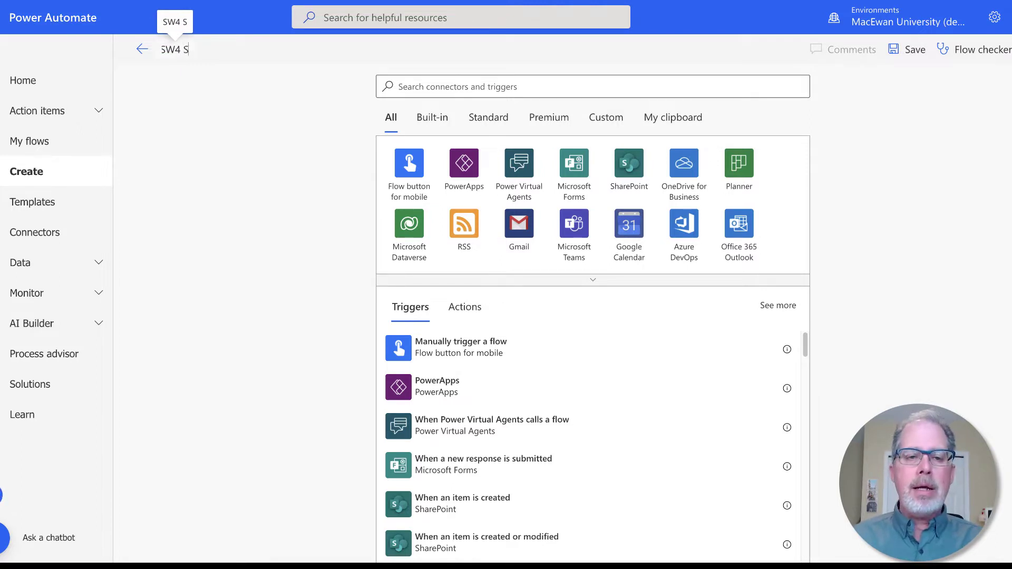
pyautogui.write('end email')
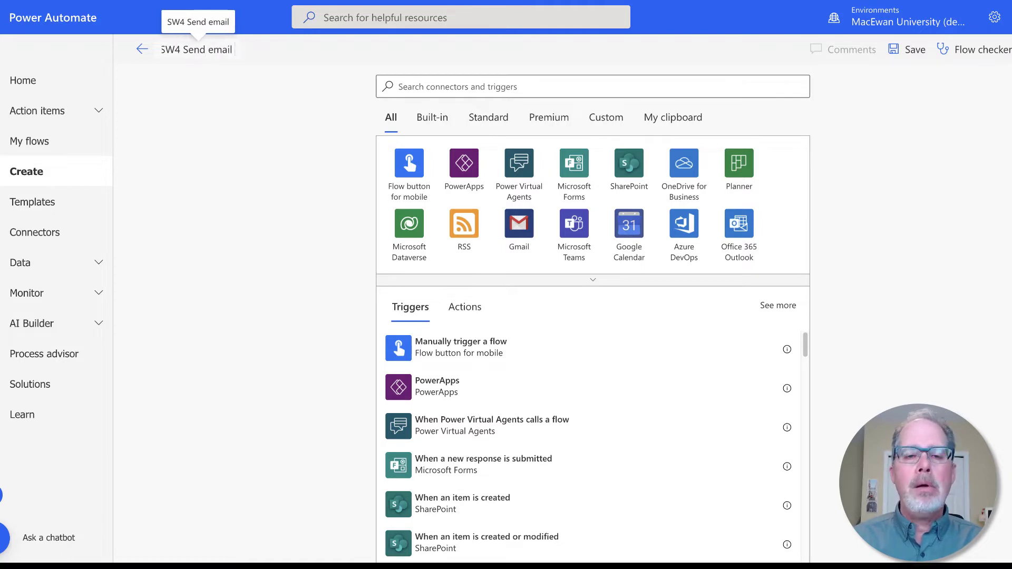
pyautogui.write(' based on statu')
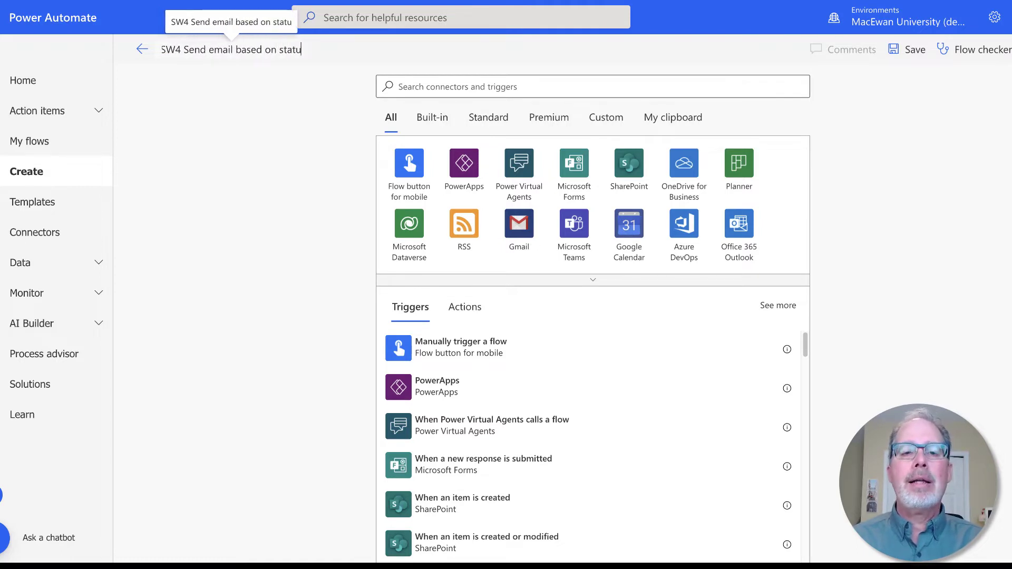
pyautogui.write('s changed to ')
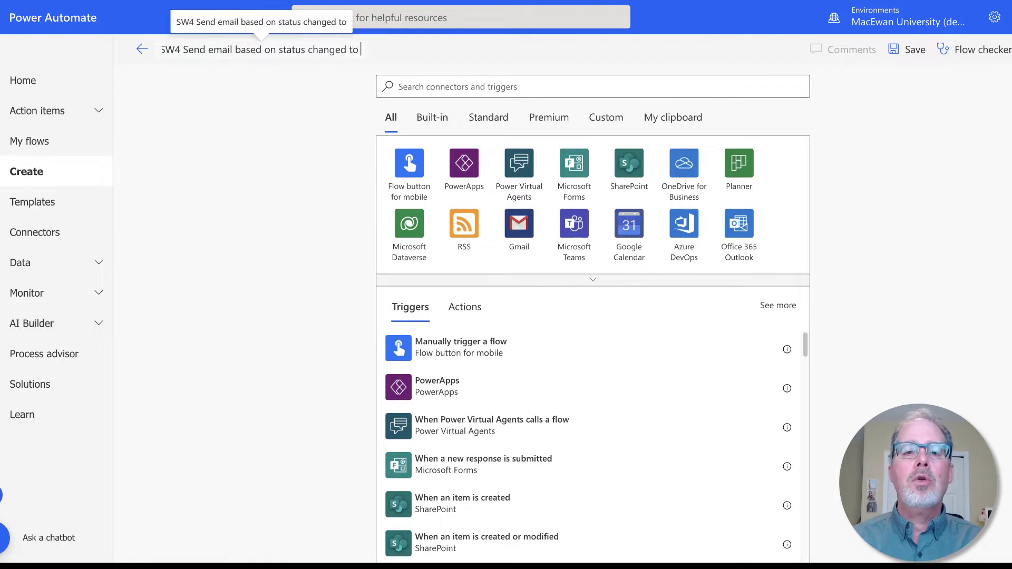
pyautogui.write('Send to ')
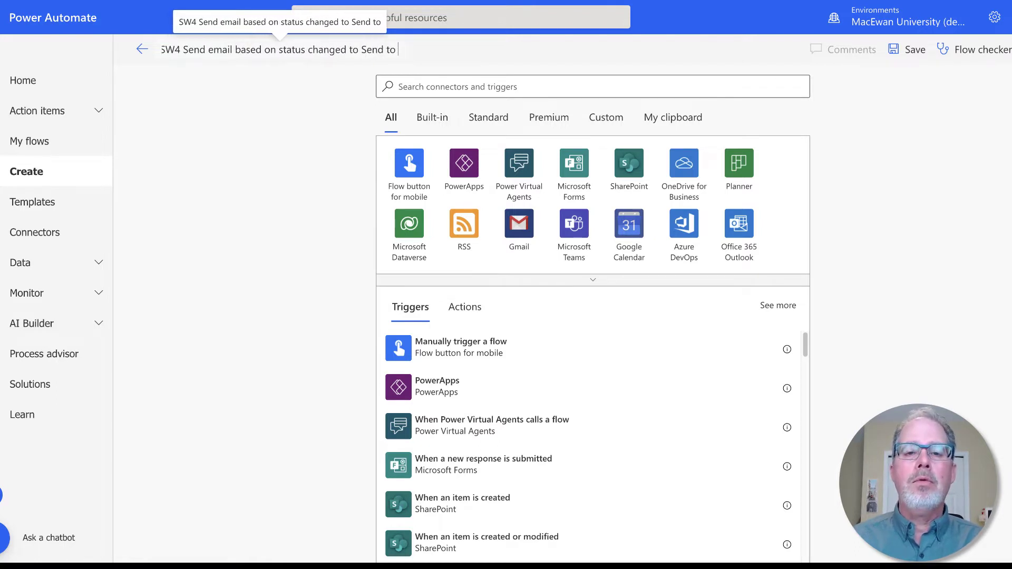
pyautogui.write('FAculty')
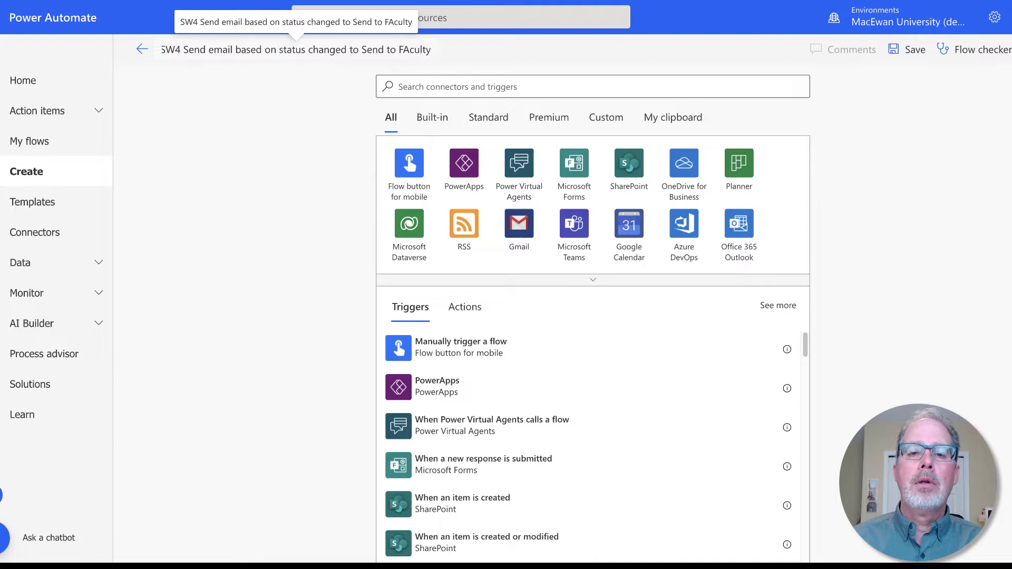
# Choose the SharePoint trigger 'When an item or a file is modified'.
pyautogui.click(468, 89)
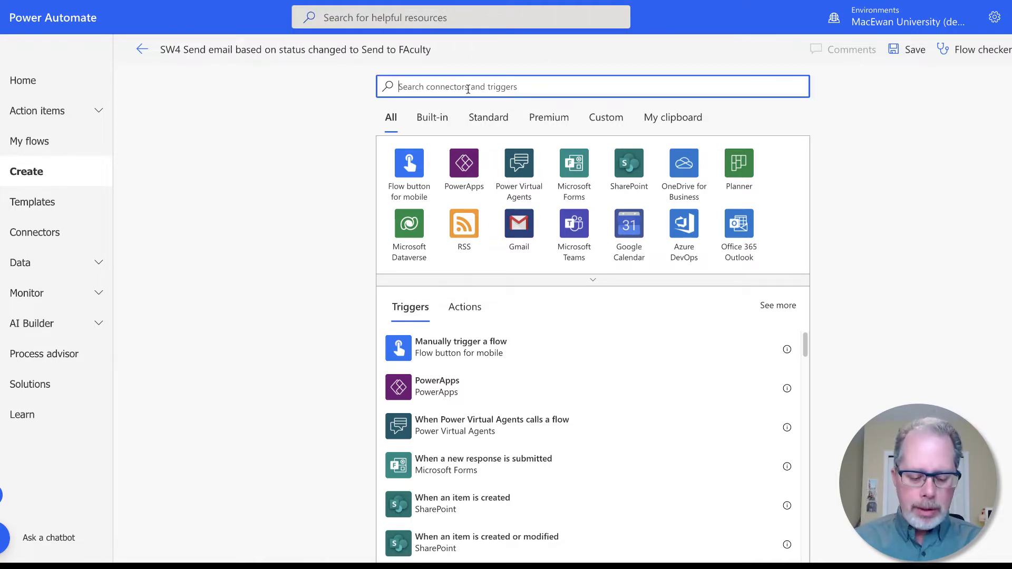
pyautogui.write('share')
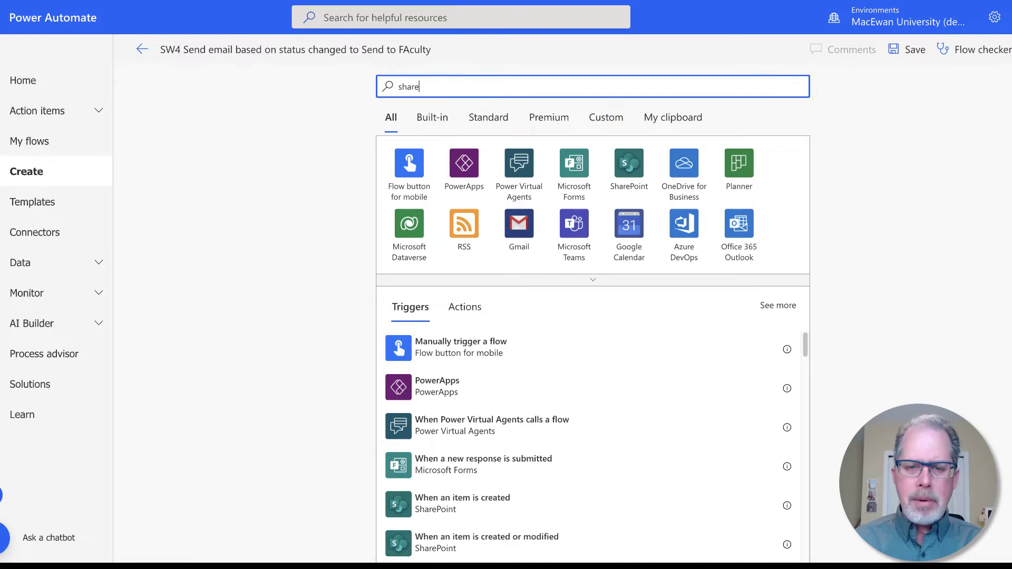
pyautogui.write('point')
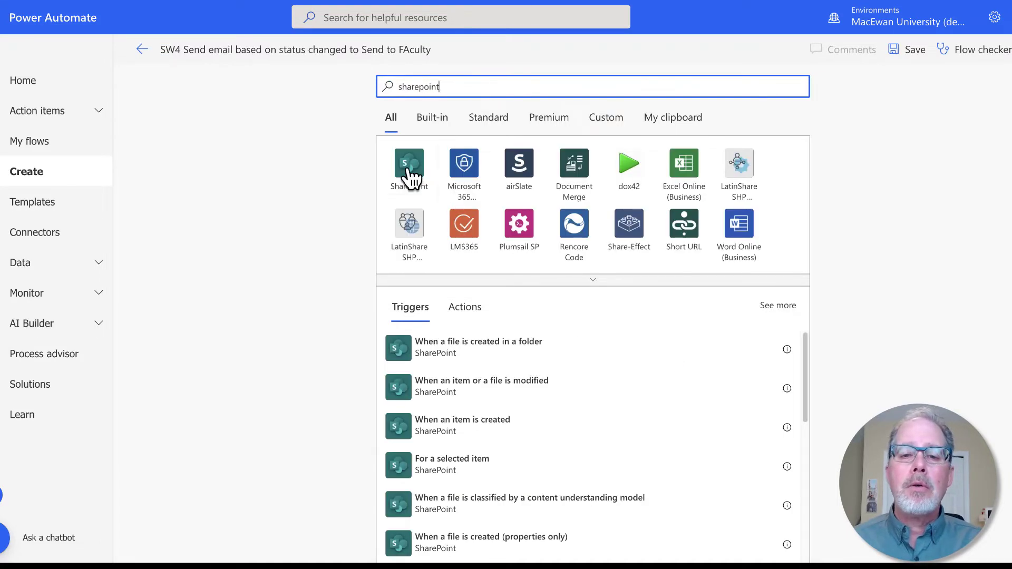
pyautogui.click(409, 168)
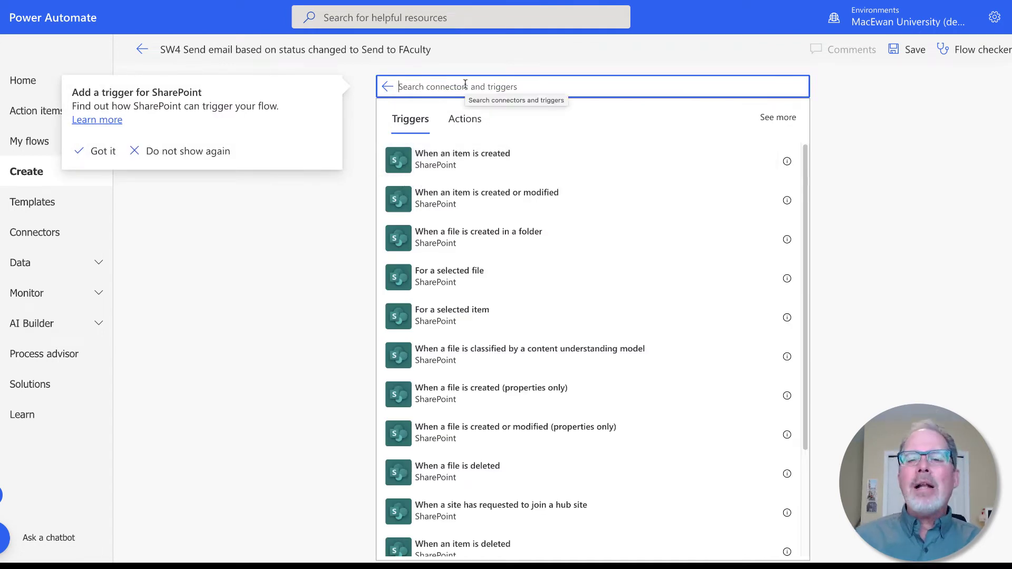
pyautogui.write('wh')
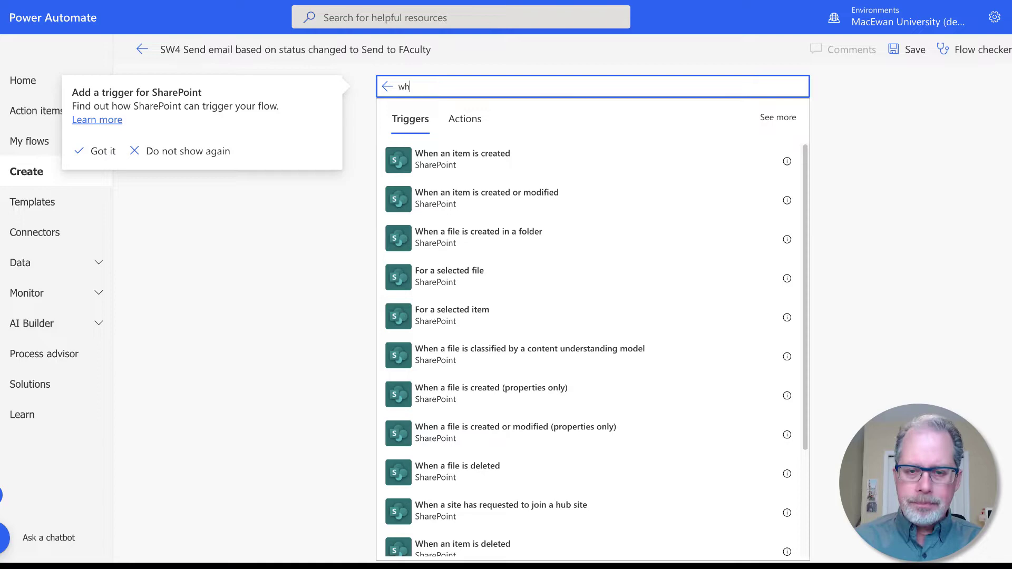
pyautogui.write('en and item or ')
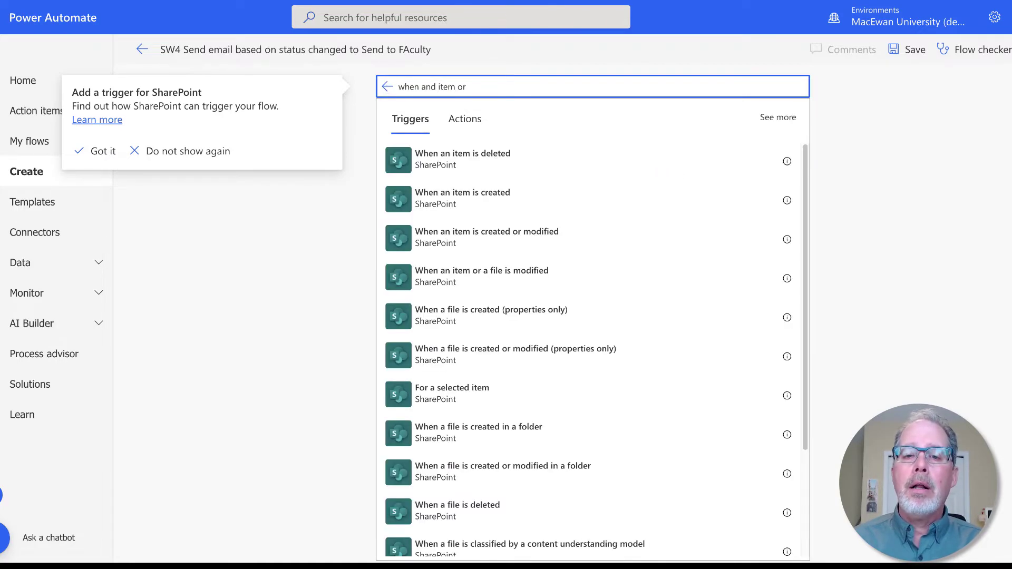
pyautogui.write('file')
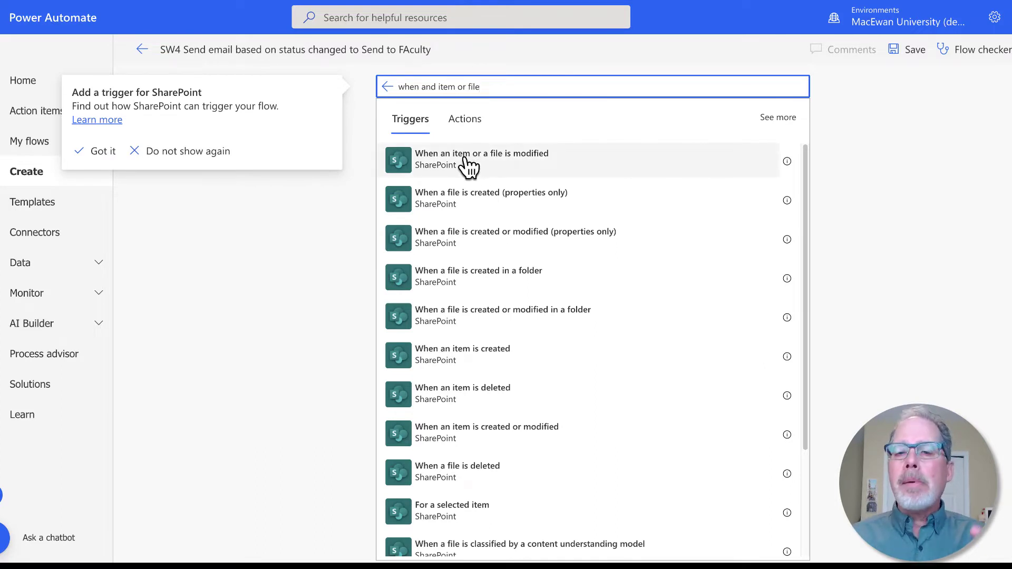
pyautogui.click(492, 163)
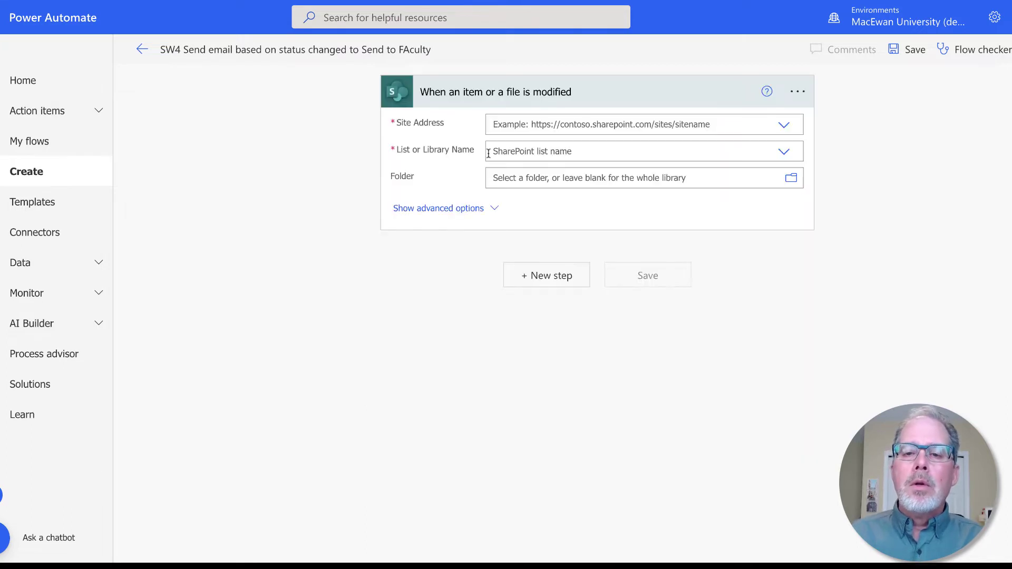
# Point the trigger at the Social Work 1 library on the Power Automate Training site.
pyautogui.click(785, 127)
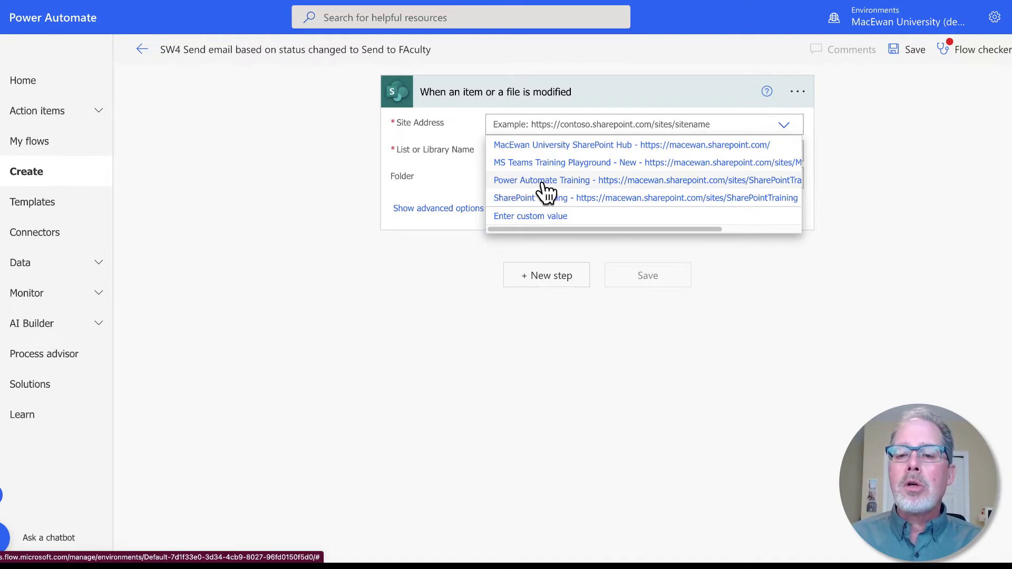
pyautogui.click(542, 180)
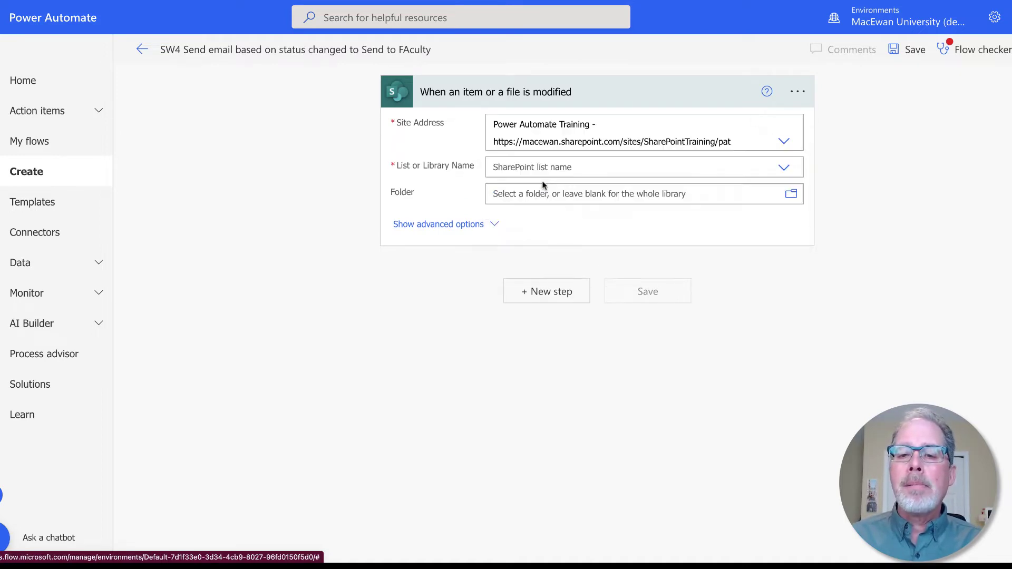
pyautogui.click(785, 172)
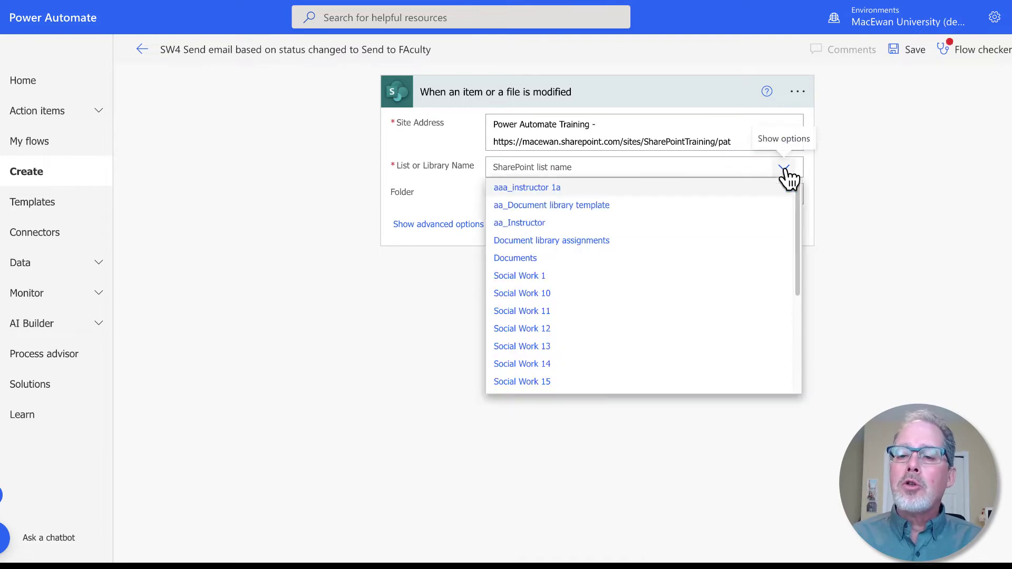
pyautogui.click(538, 283)
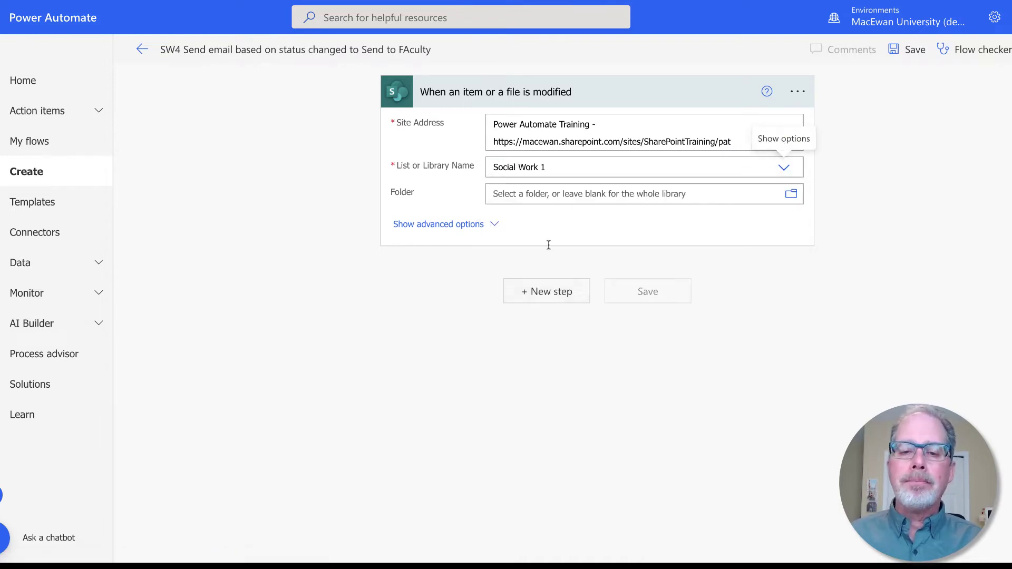
pyautogui.click(548, 292)
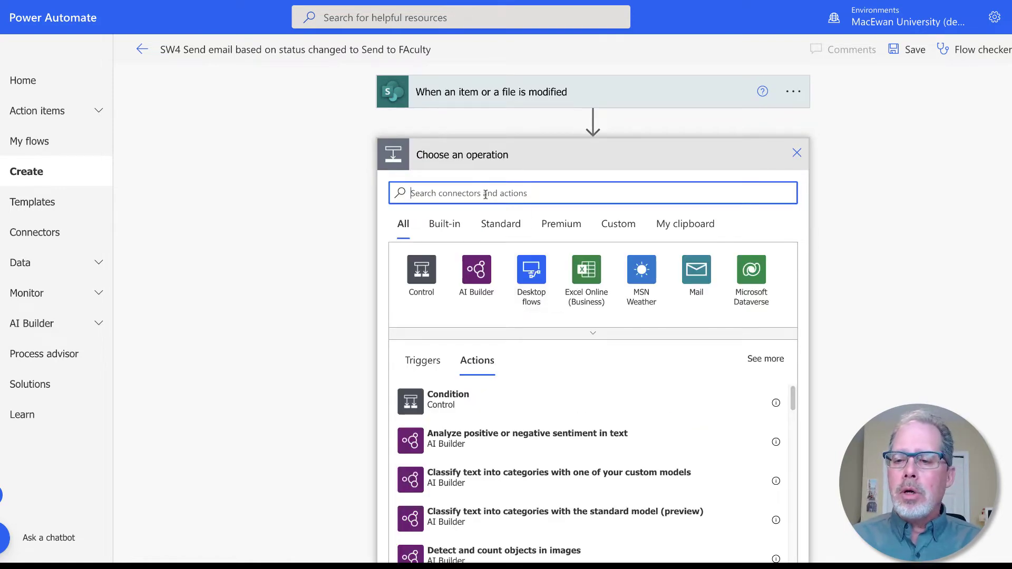
# Add the SharePoint action 'Get changes for an item or a file (properties only)'.
pyautogui.write('share')
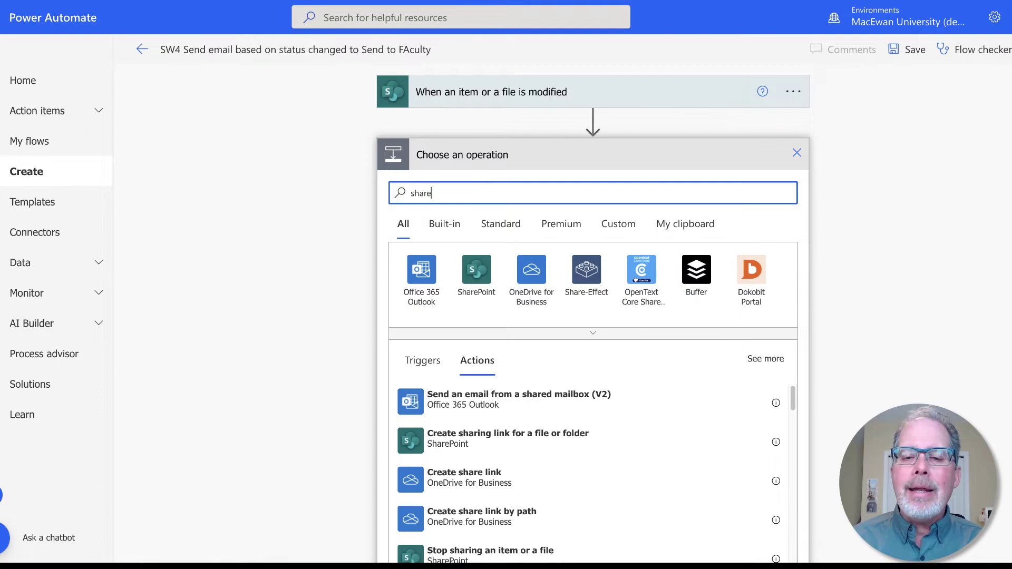
pyautogui.write('po')
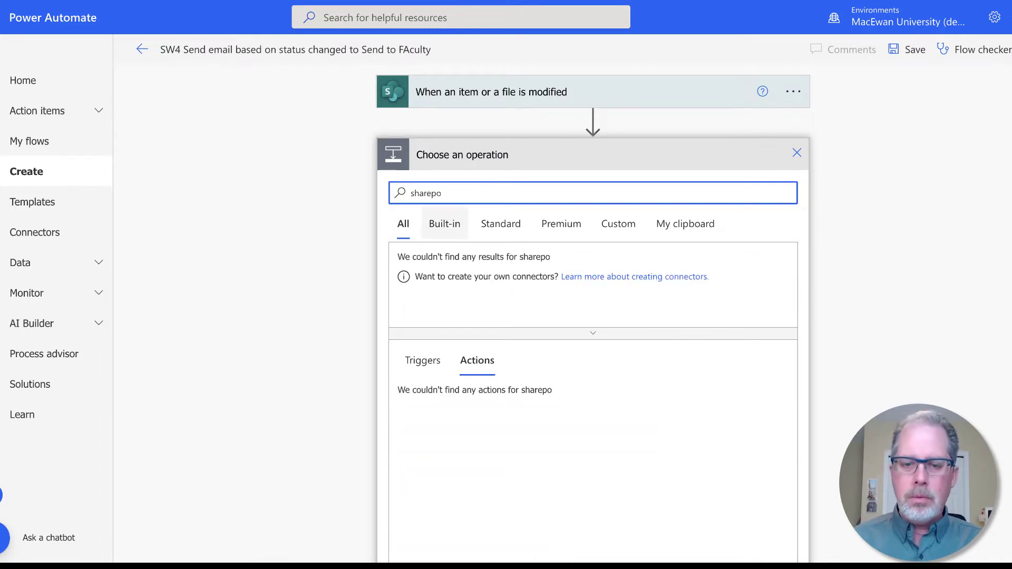
pyautogui.click(413, 270)
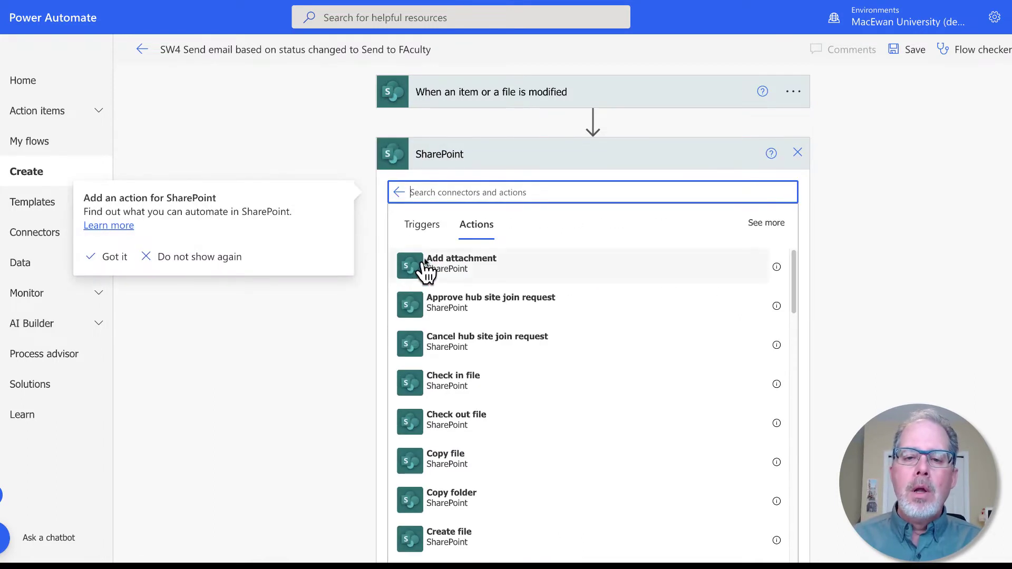
pyautogui.write('get')
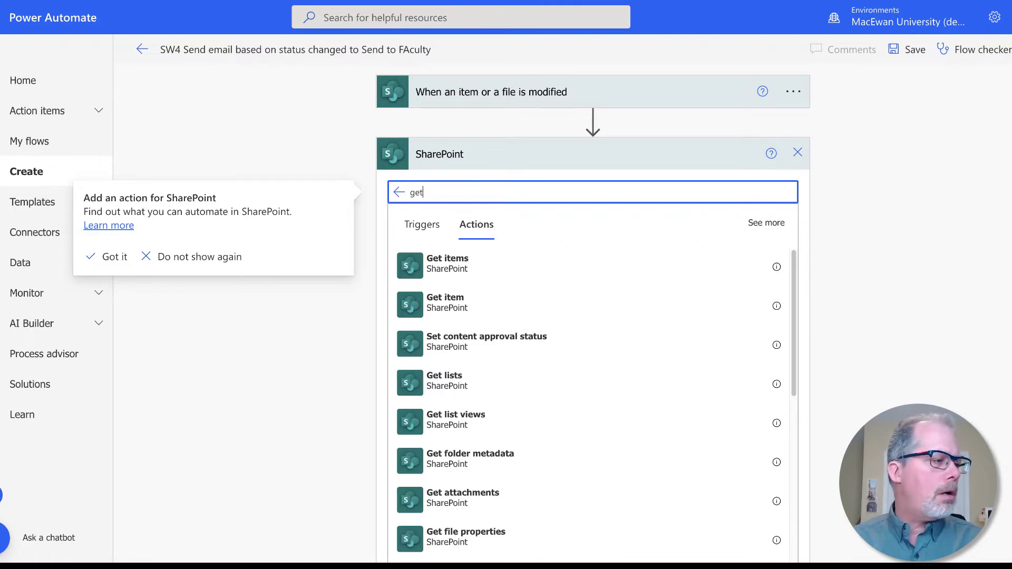
pyautogui.write('hange')
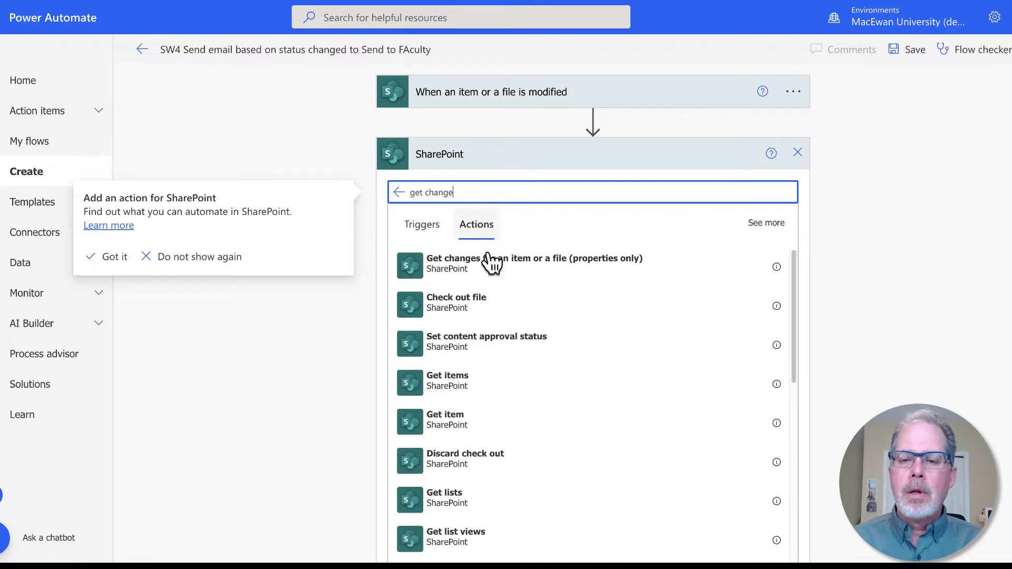
pyautogui.click(526, 268)
pyautogui.click(525, 270)
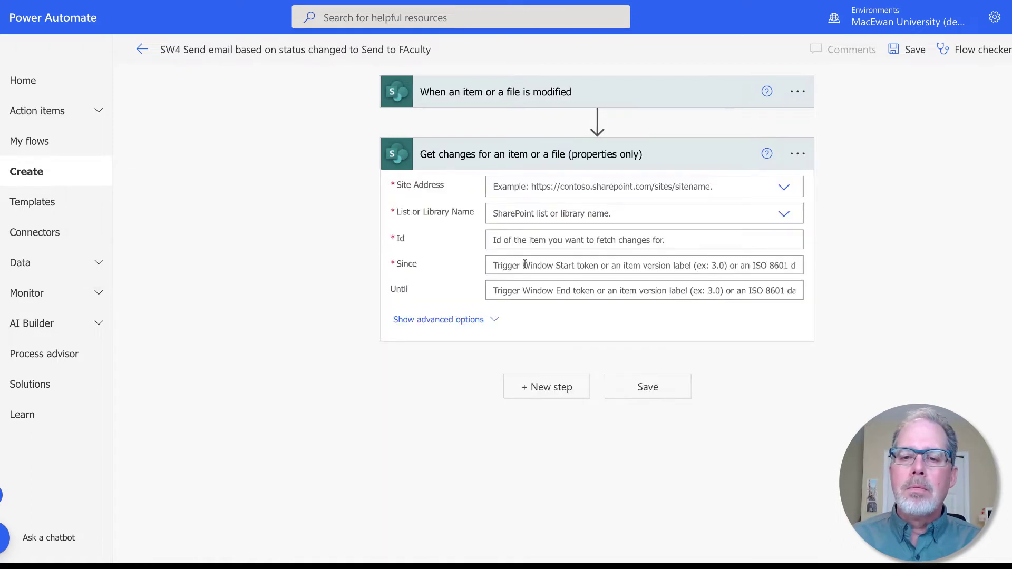
# Target the Power Automate Training site's Social Work 1 library, using the trigger's ID as Id.
pyautogui.click(784, 191)
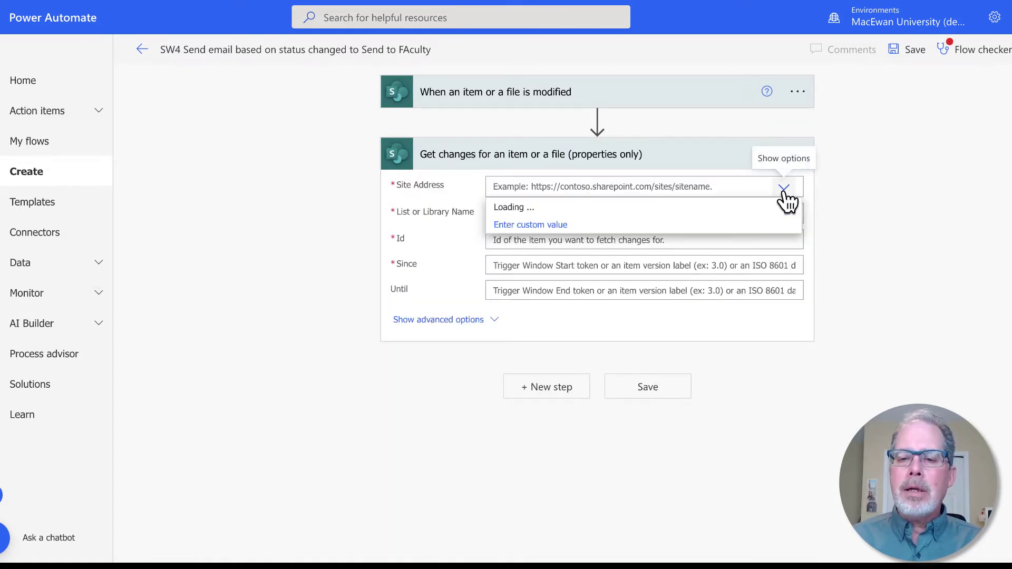
pyautogui.click(551, 242)
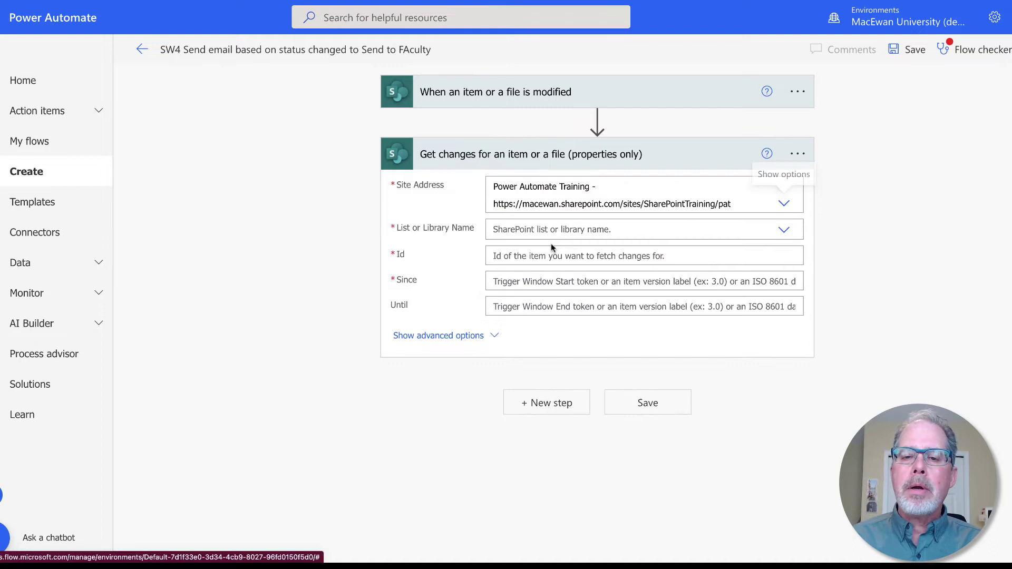
pyautogui.click(783, 232)
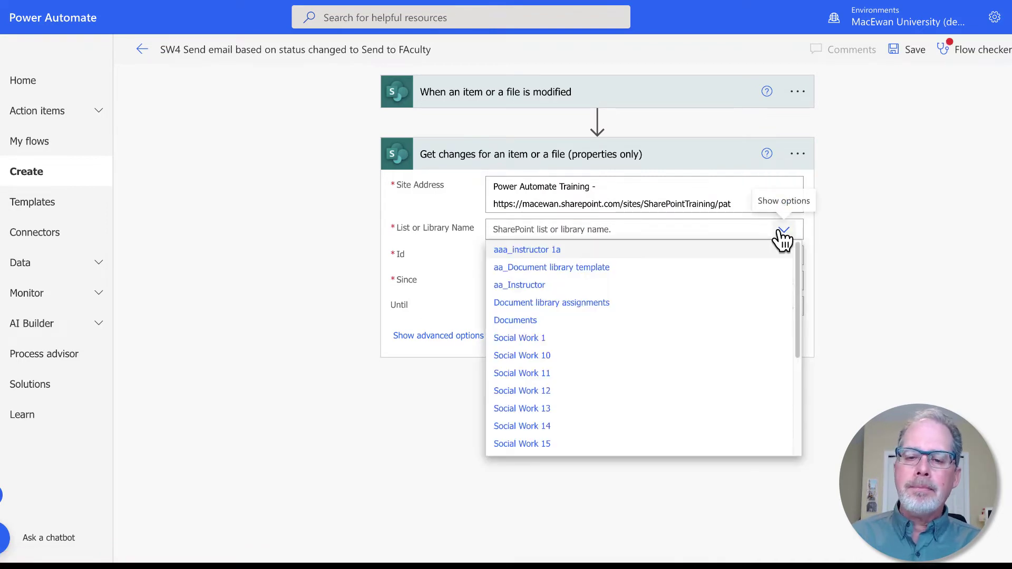
pyautogui.click(519, 337)
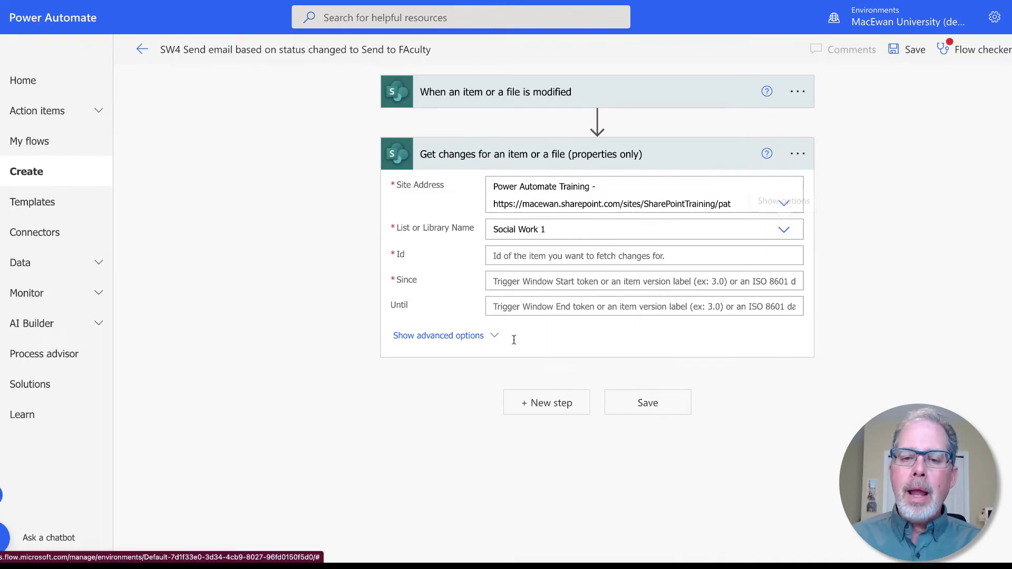
pyautogui.click(556, 263)
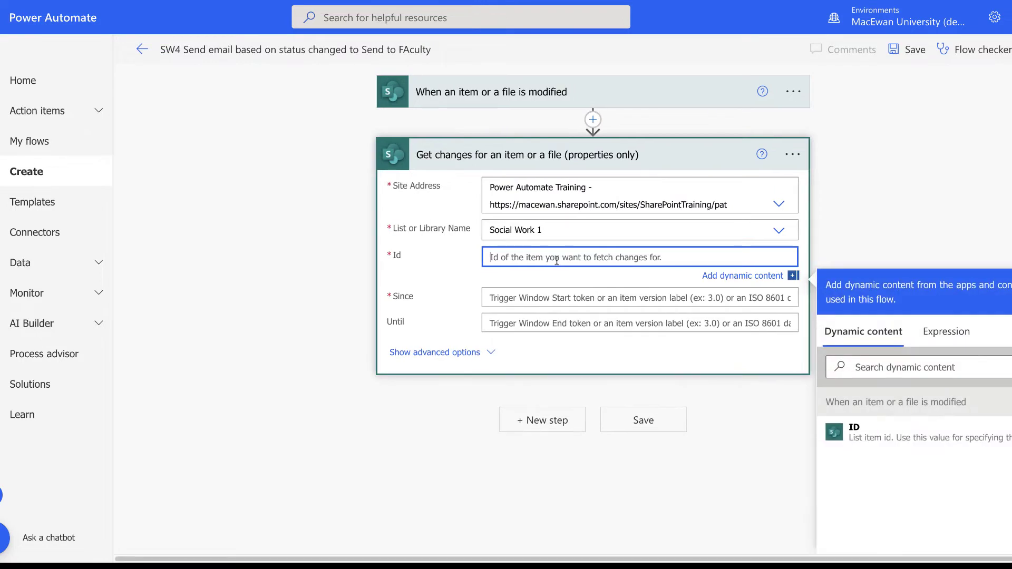
pyautogui.click(931, 445)
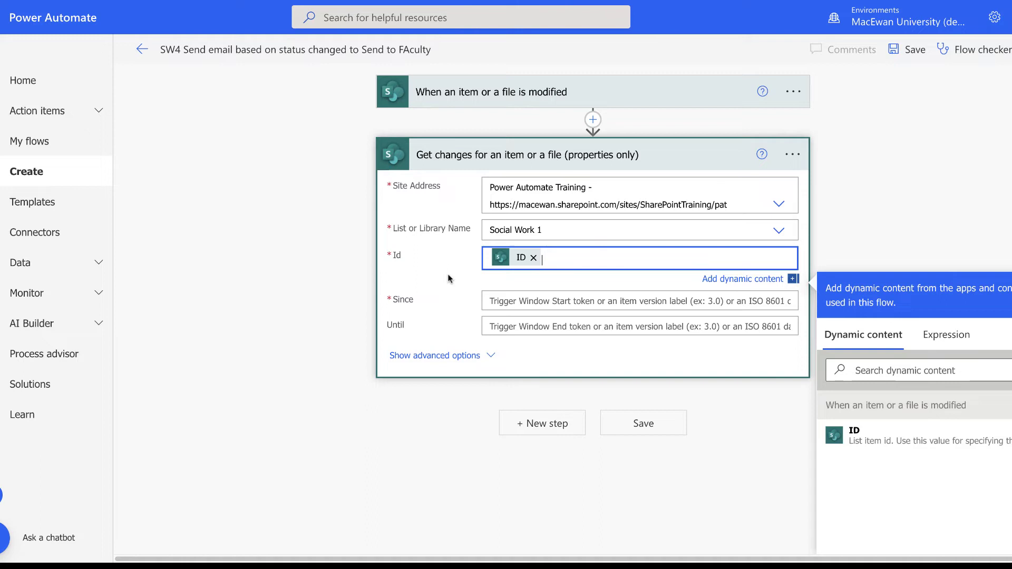
# Set Since to Trigger Window Start Token and Until to Trigger Window End Token.
pyautogui.click(524, 305)
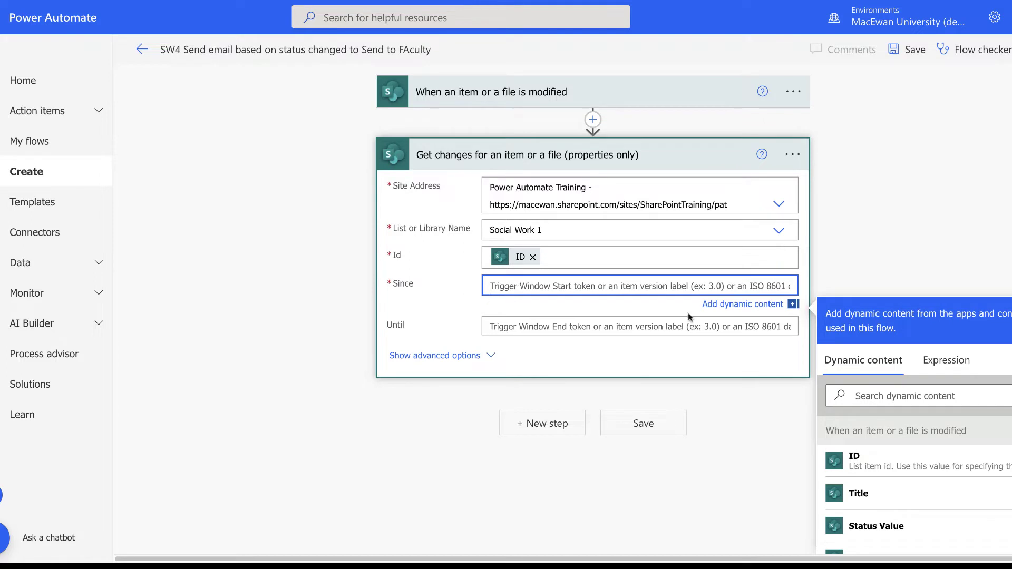
pyautogui.click(876, 394)
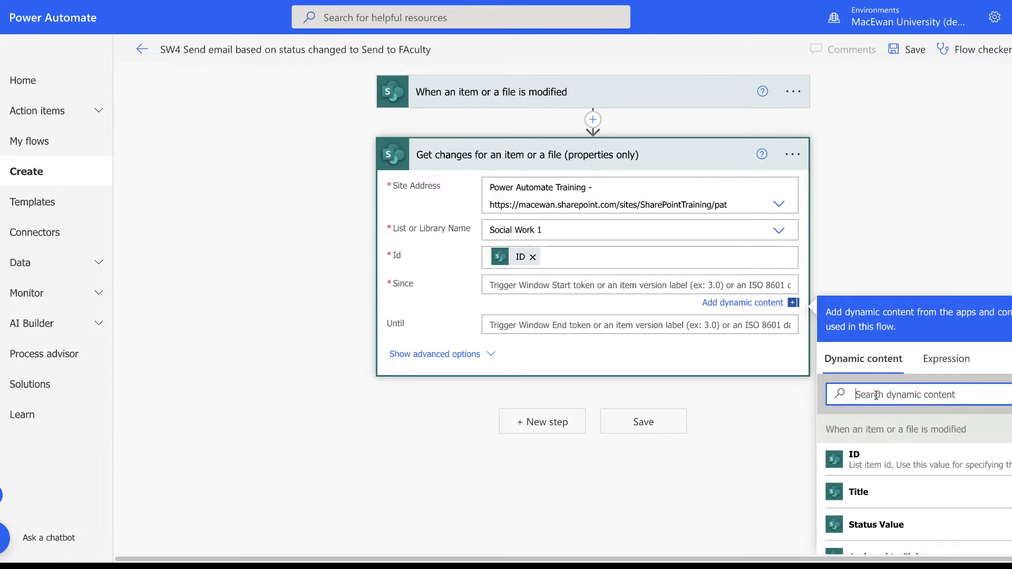
pyautogui.write('treigg')
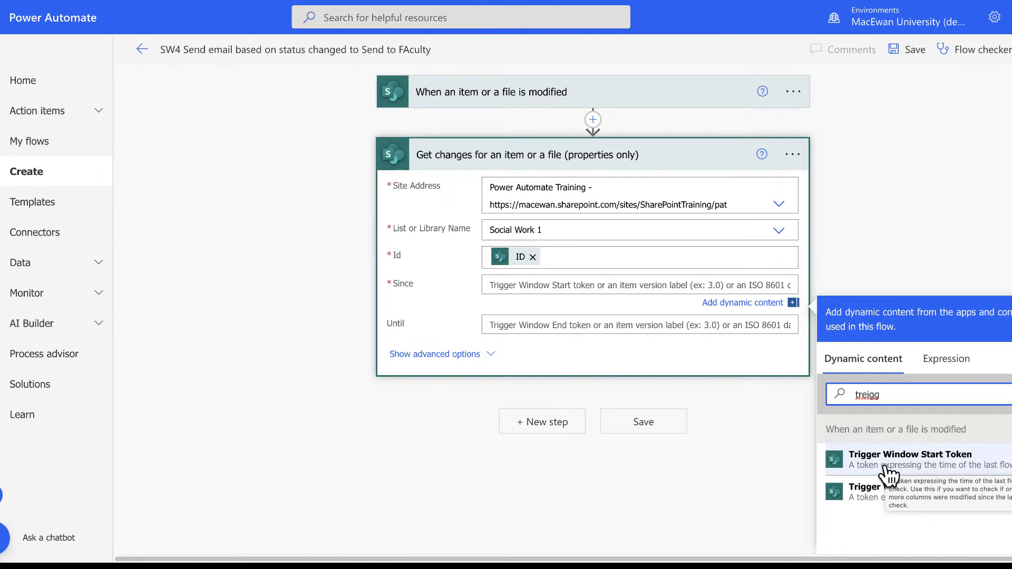
pyautogui.click(890, 475)
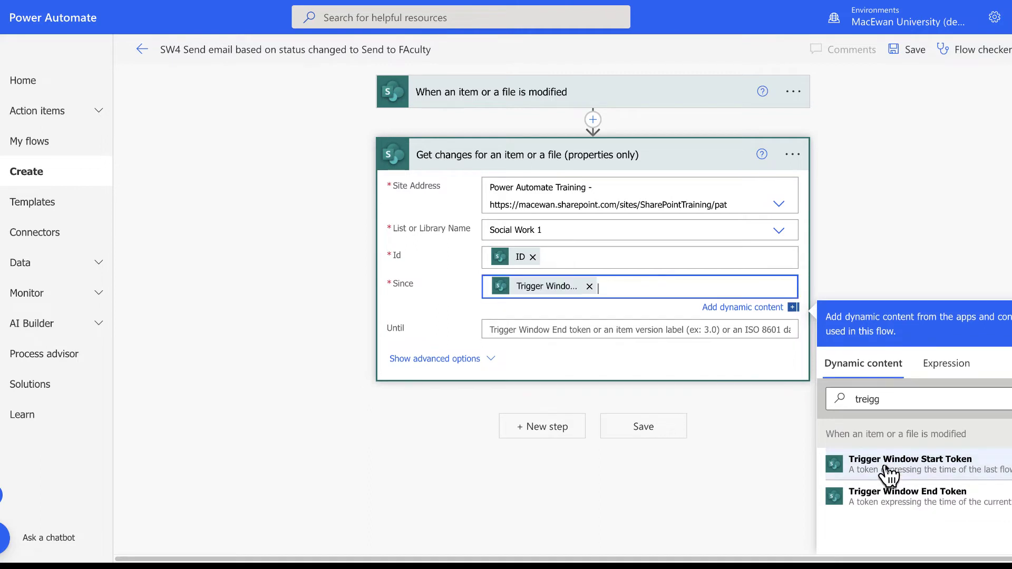
pyautogui.click(537, 333)
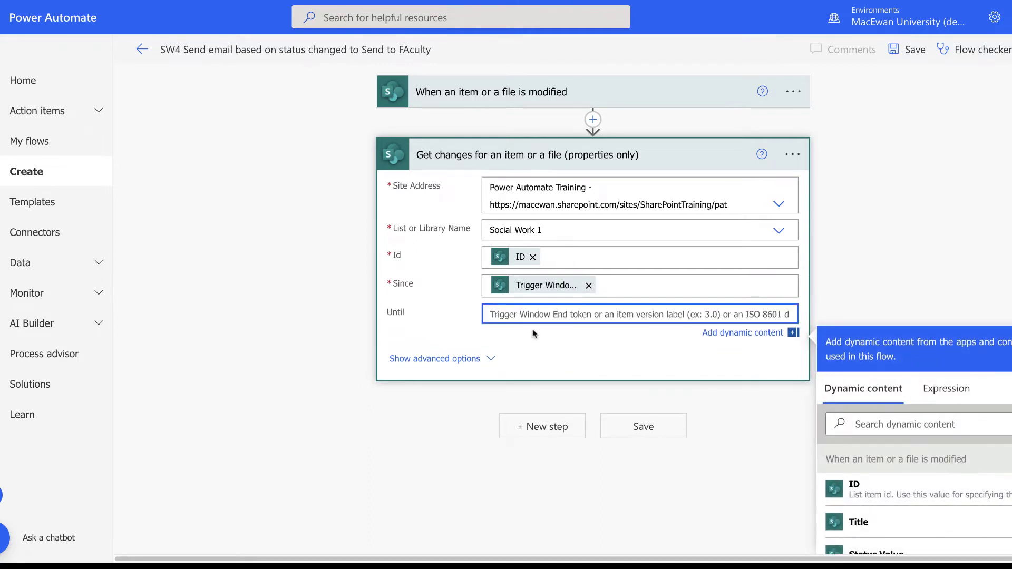
pyautogui.click(867, 423)
pyautogui.write('trigger')
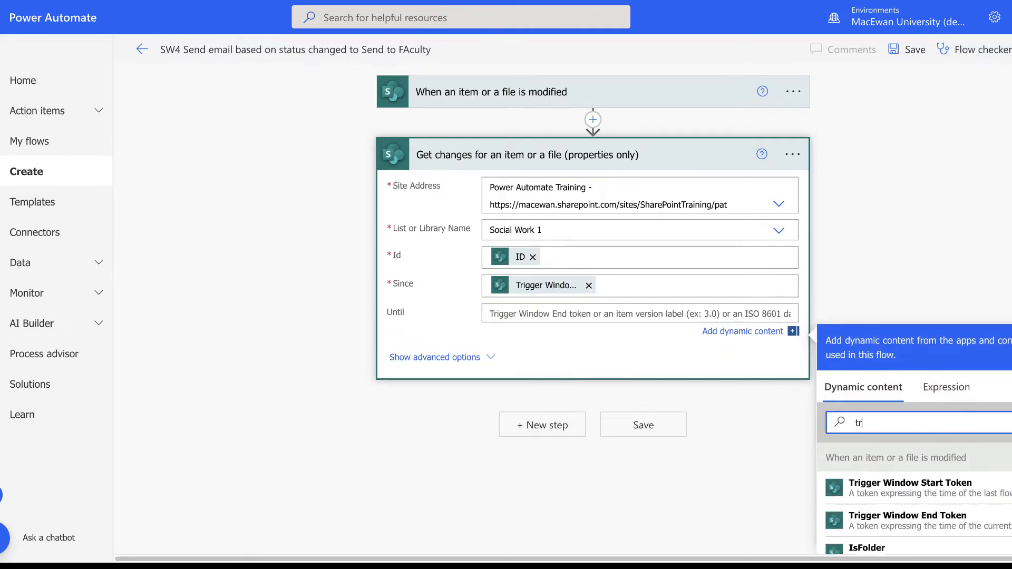
pyautogui.click(897, 522)
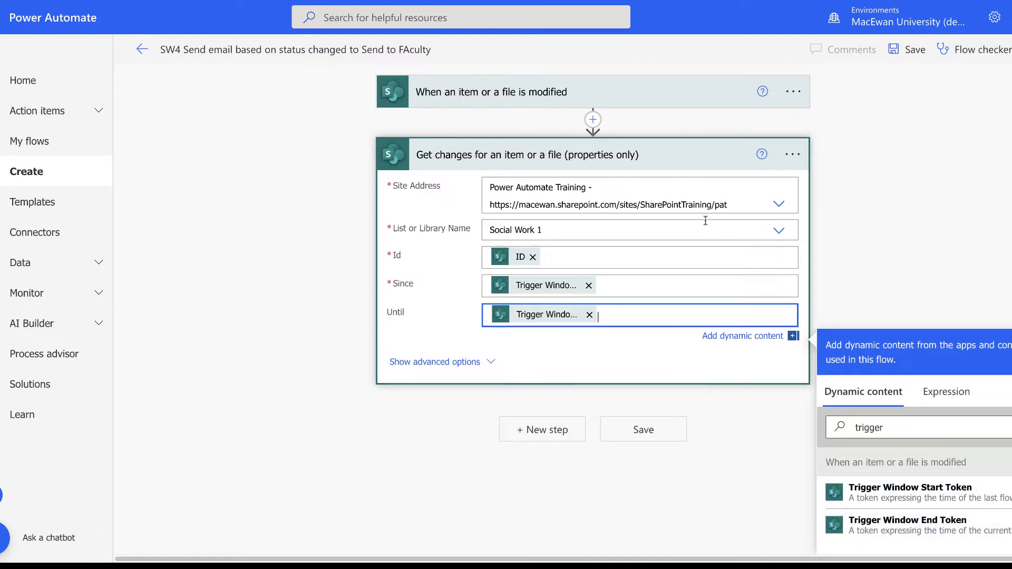
# Add a Control > Condition step below the Get changes action.
pyautogui.click(548, 431)
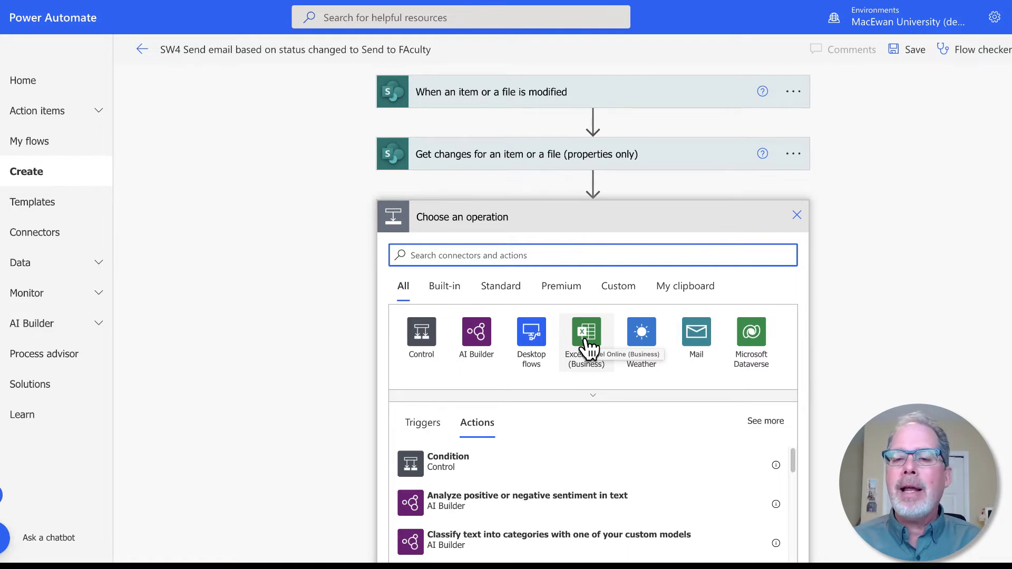
pyautogui.click(427, 337)
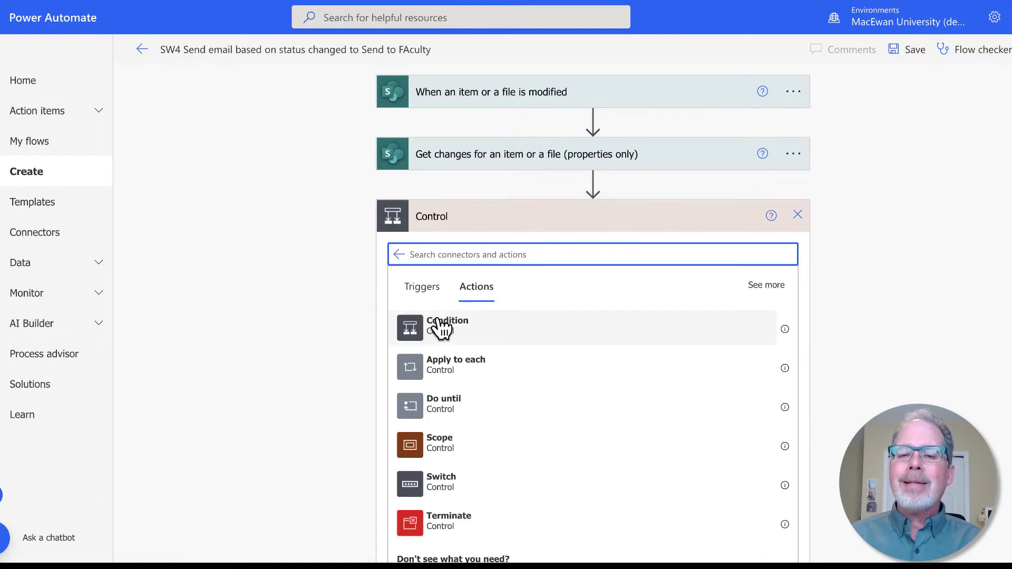
pyautogui.click(438, 323)
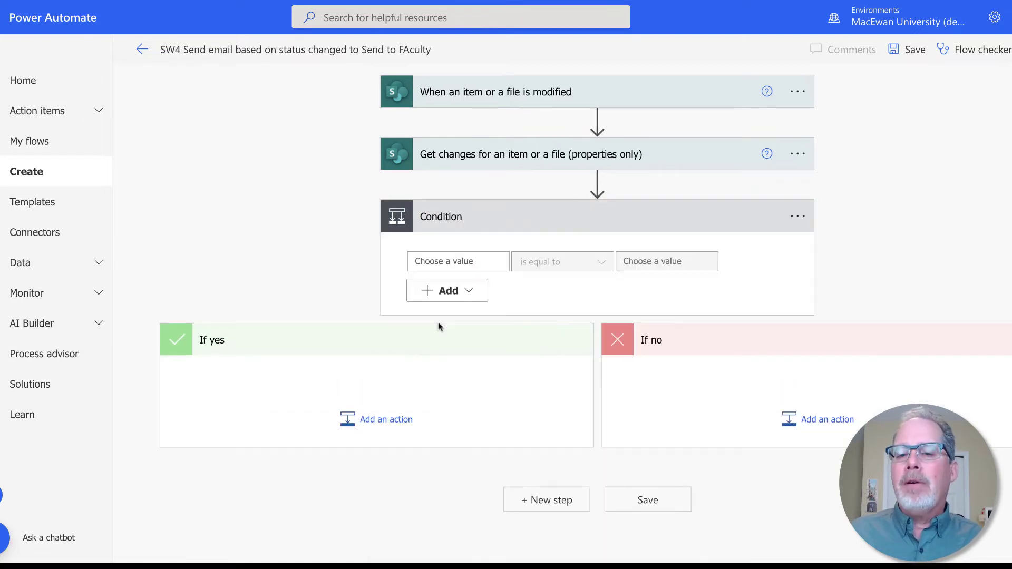
# Set the condition to Status Value is equal to 'Send to faculty'.
pyautogui.click(457, 262)
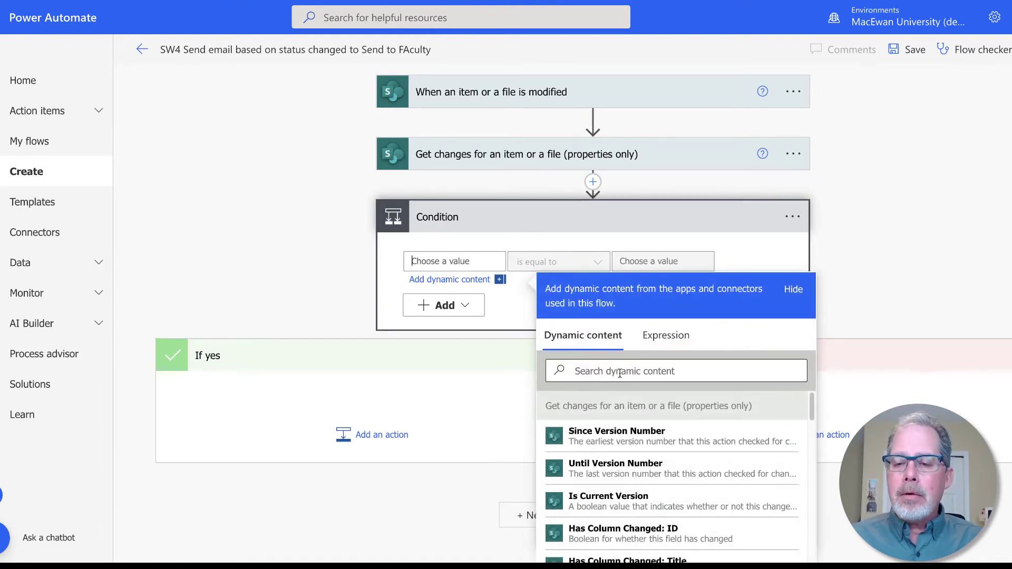
pyautogui.write('sta')
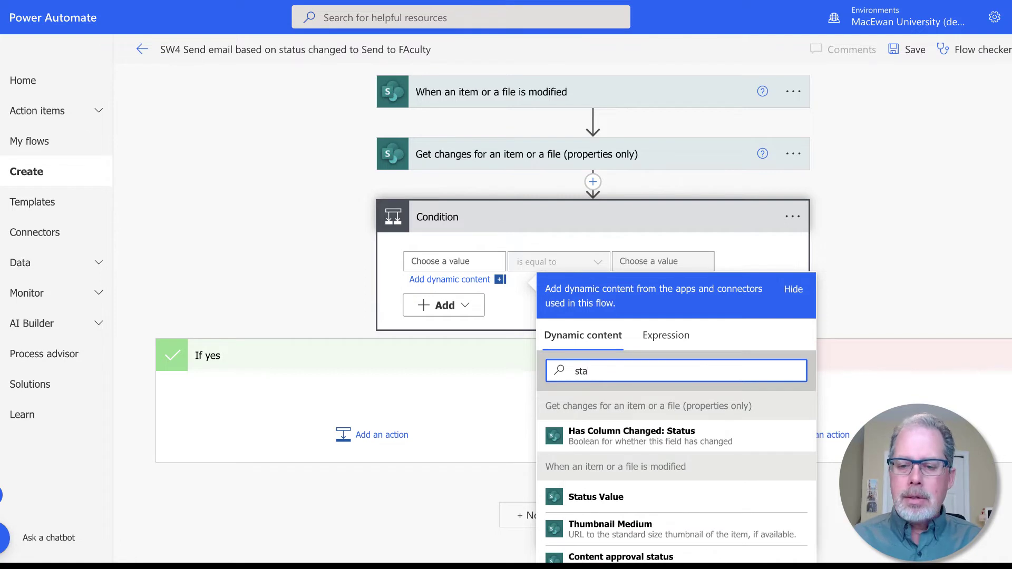
pyautogui.write('tus')
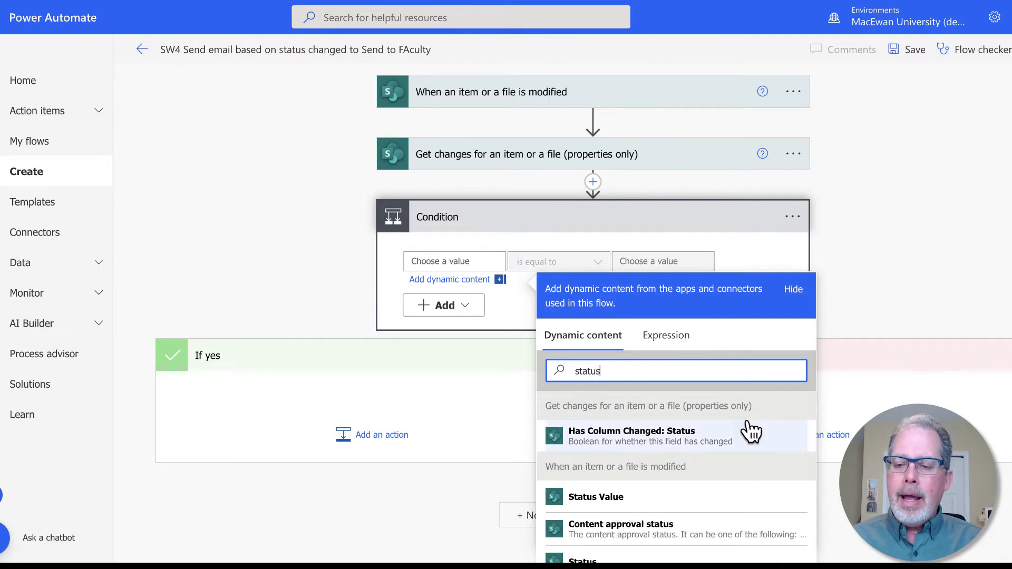
pyautogui.scroll(-2, 745, 429)
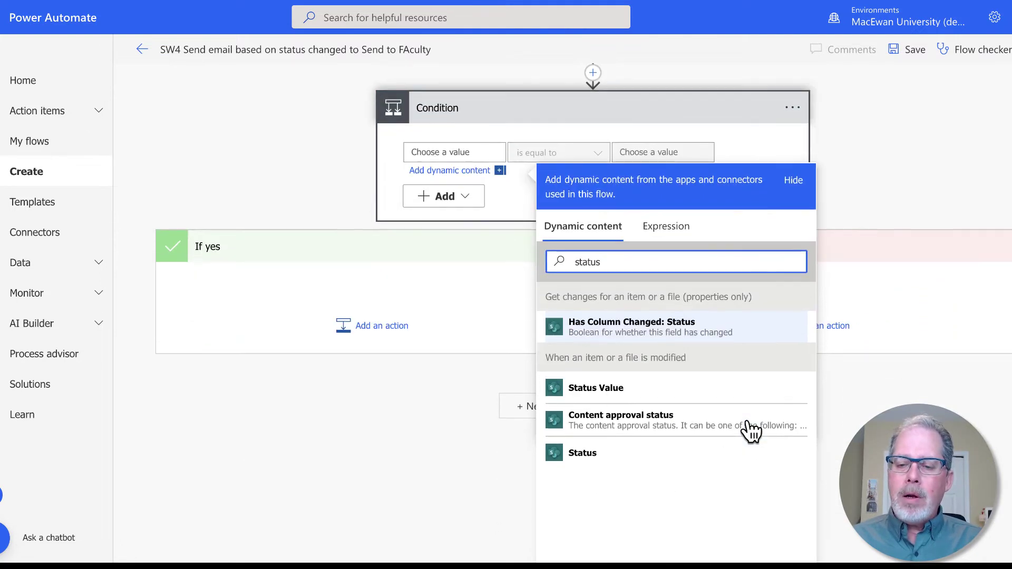
pyautogui.click(606, 393)
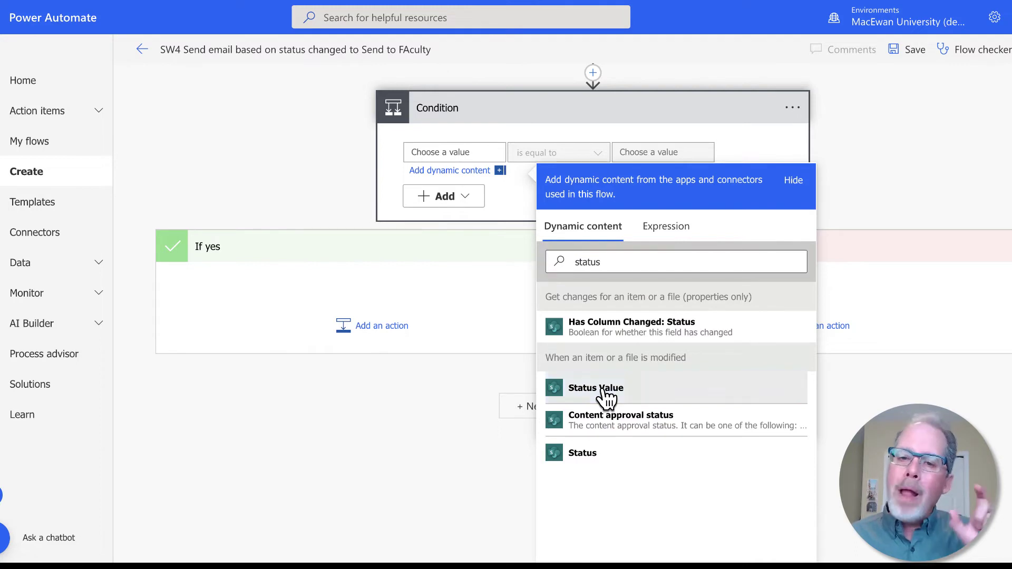
pyautogui.click(665, 153)
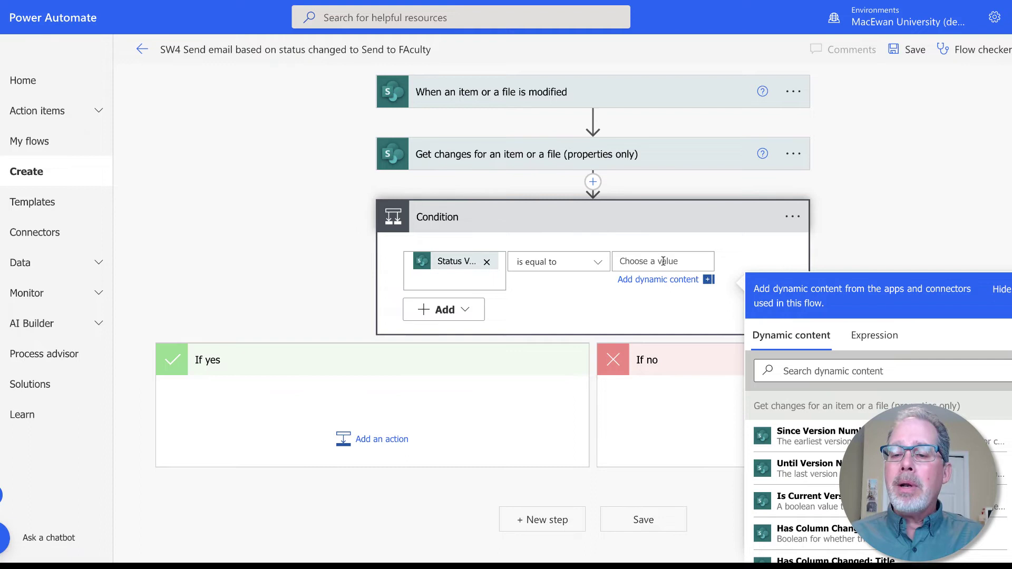
pyautogui.write('S')
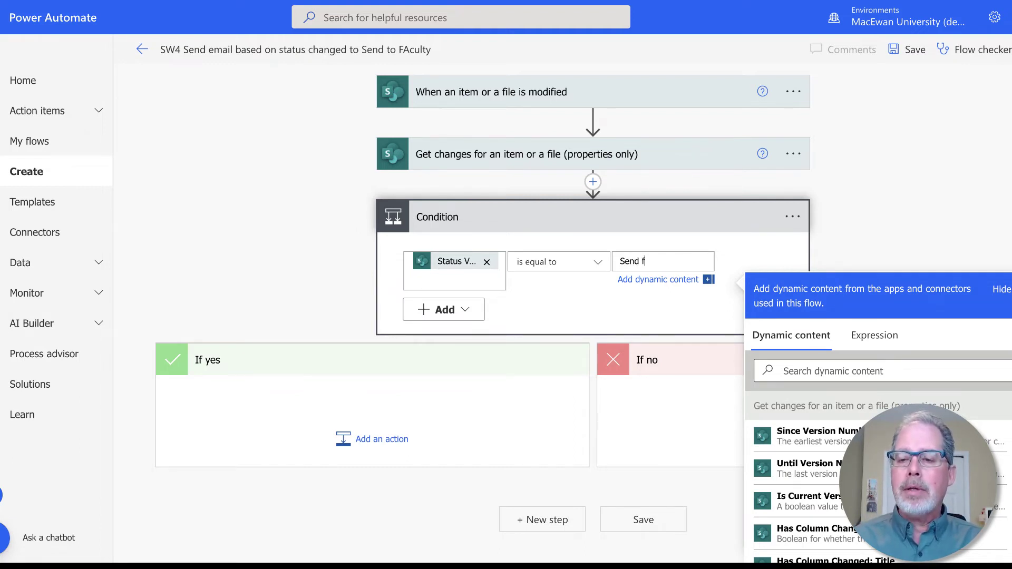
pyautogui.write('end to facu')
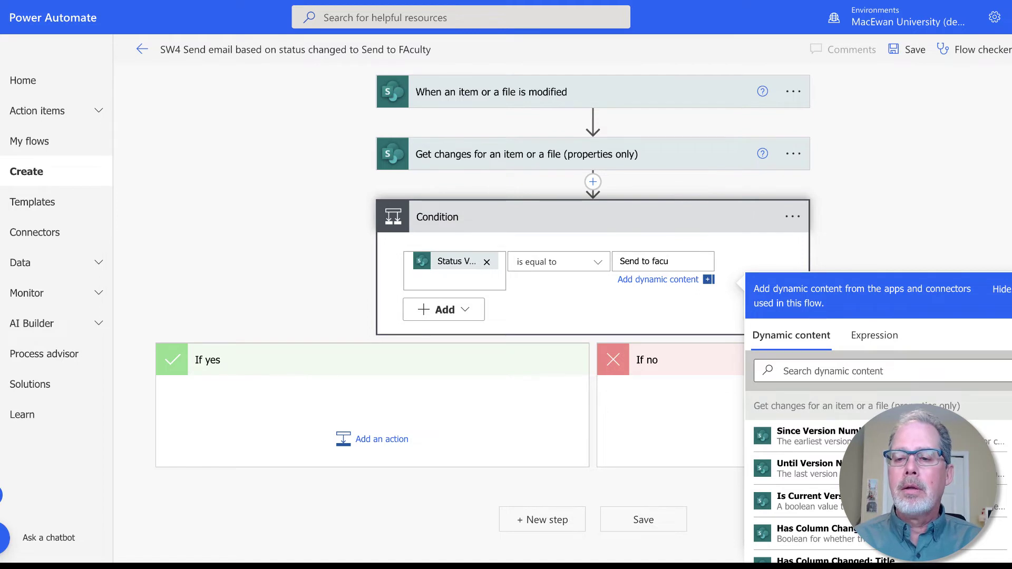
pyautogui.write('lty')
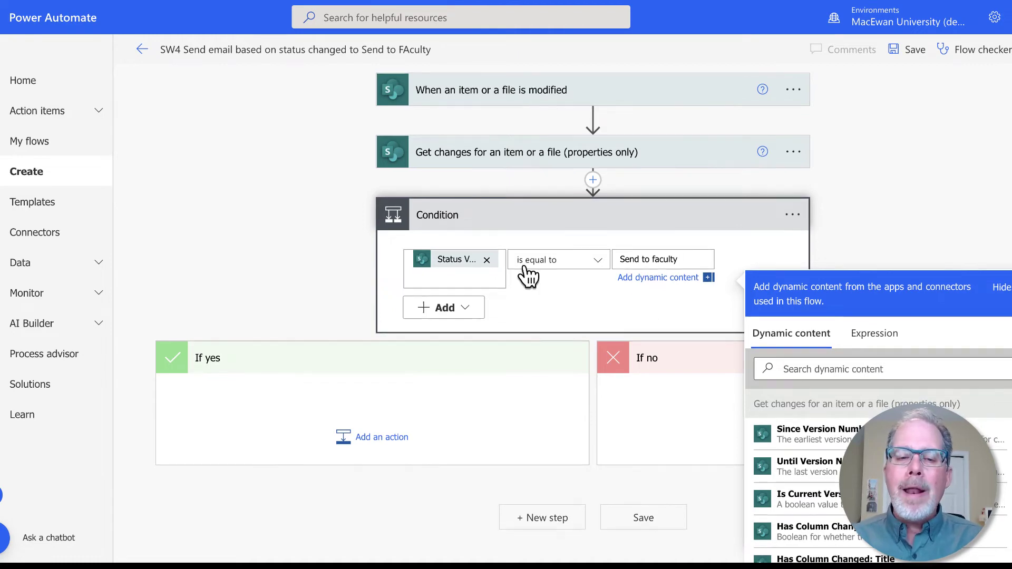
pyautogui.scroll(-1, 528, 275)
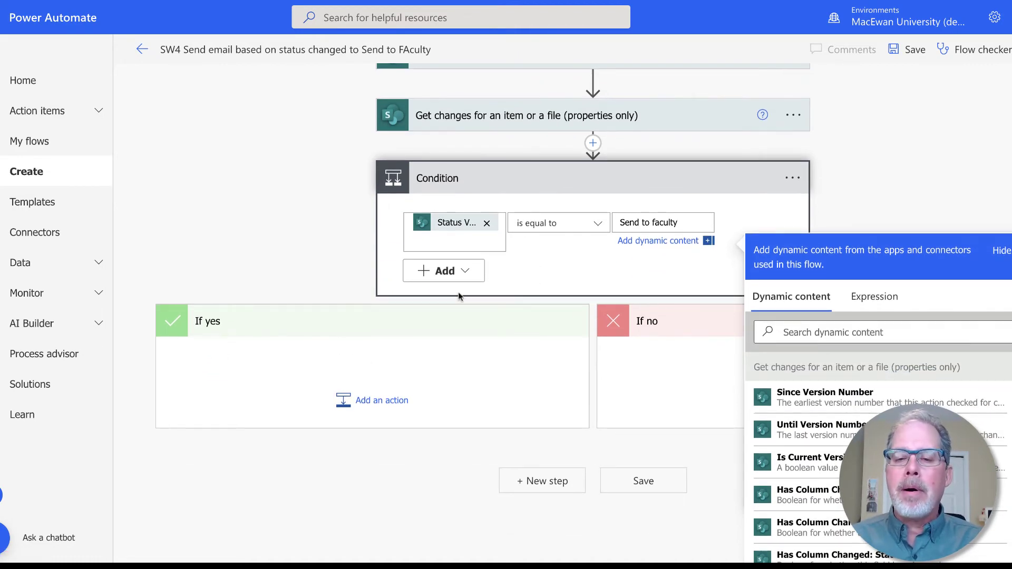
pyautogui.scroll(-2, 458, 297)
pyautogui.scroll(3, 374, 332)
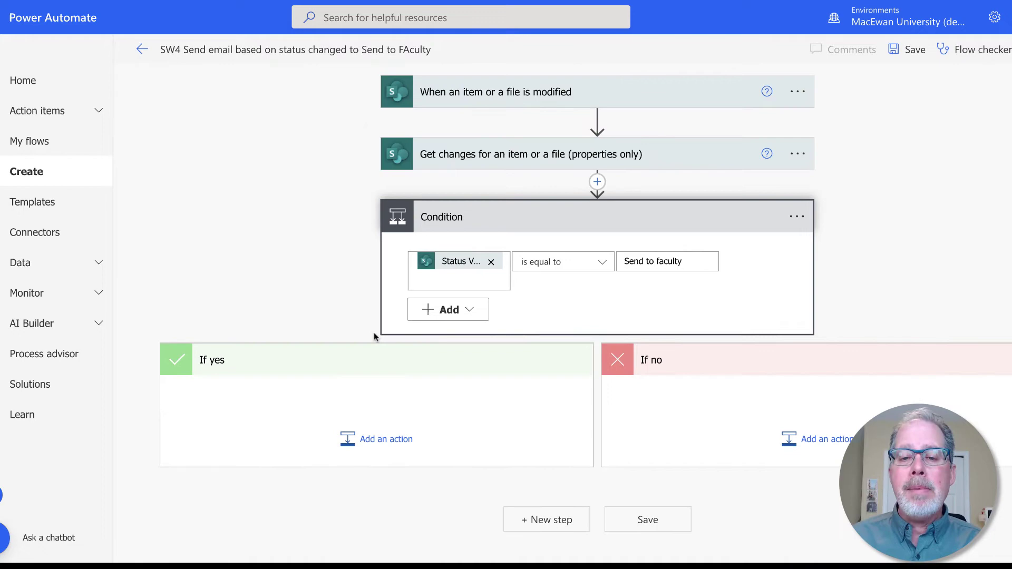
# Add Office 365 Outlook's Send an email (V2) action to the If yes branch.
pyautogui.click(378, 445)
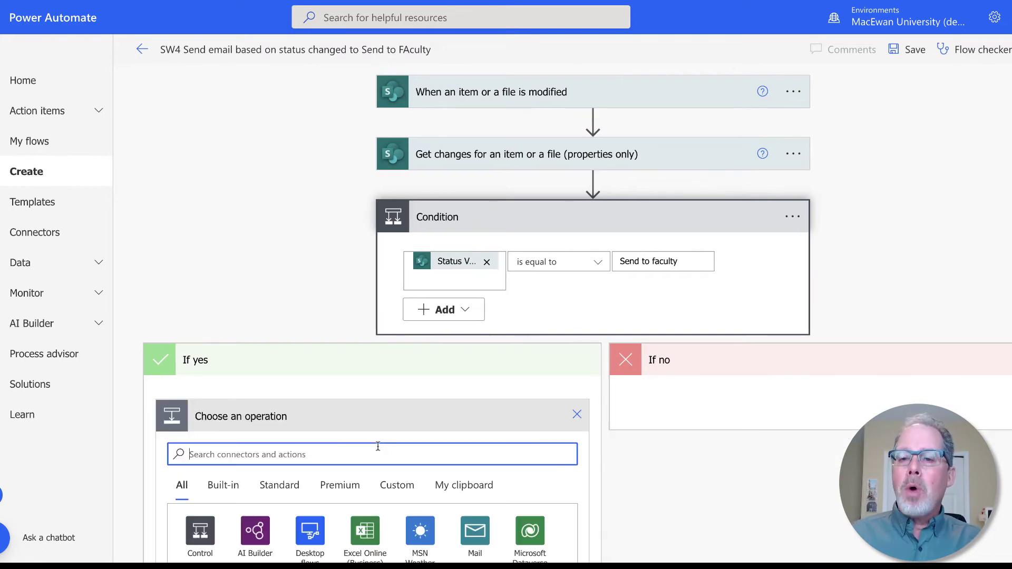
pyautogui.scroll(-7, 410, 425)
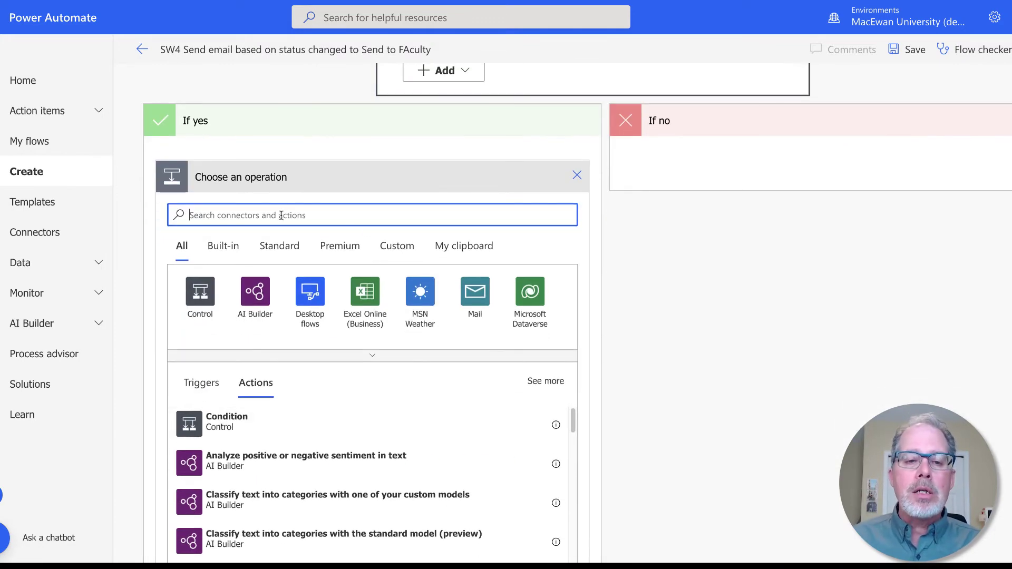
pyautogui.write('outloo')
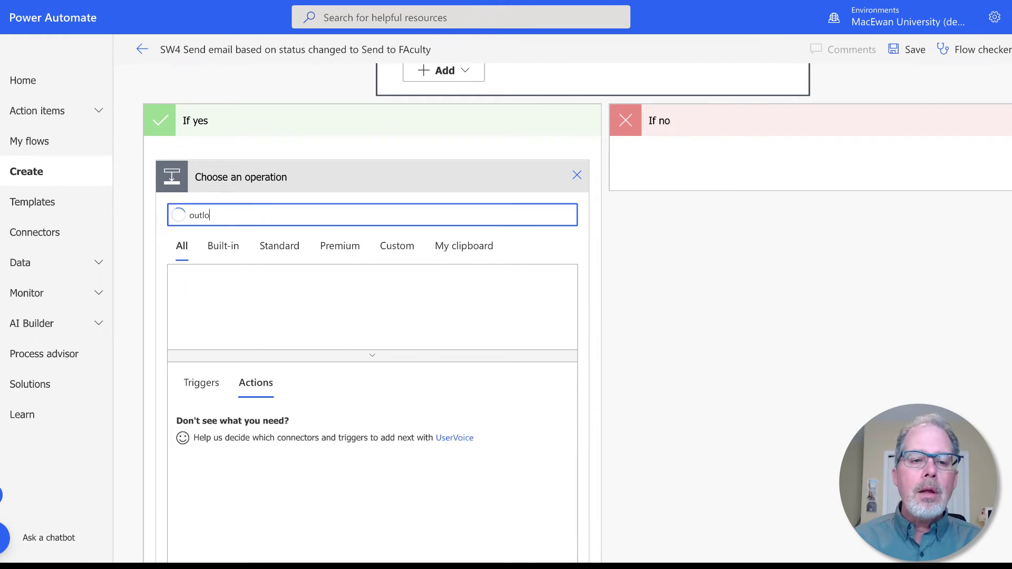
pyautogui.click(200, 295)
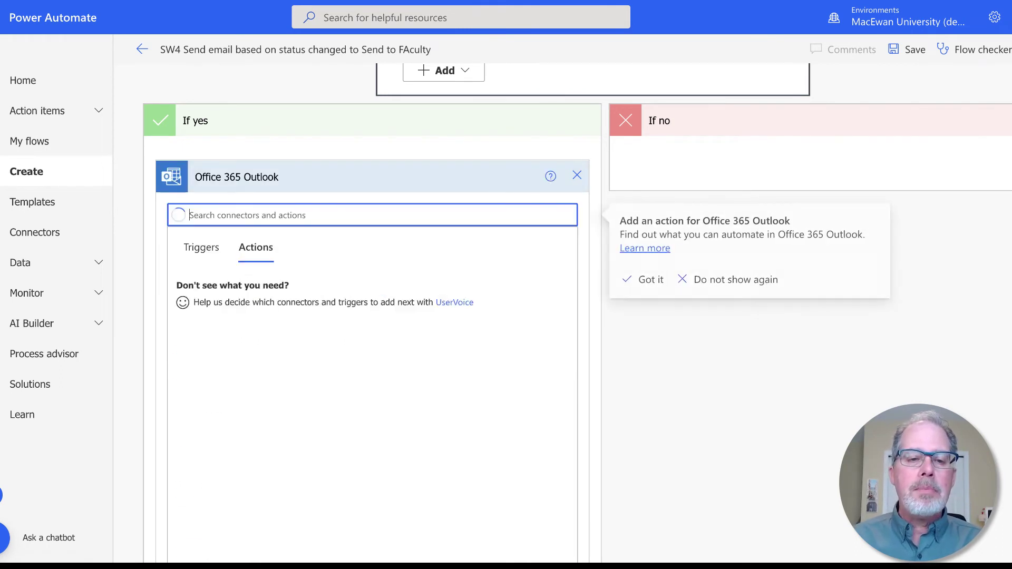
pyautogui.scroll(-1, 408, 298)
pyautogui.click(274, 354)
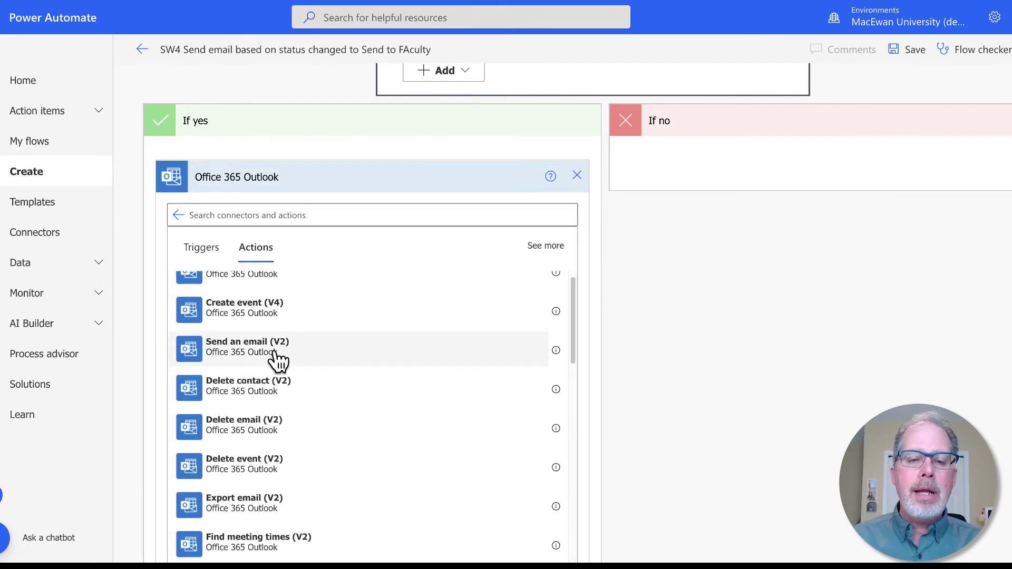
# Bring up a dynamic content search for the email's To field.
pyautogui.click(366, 270)
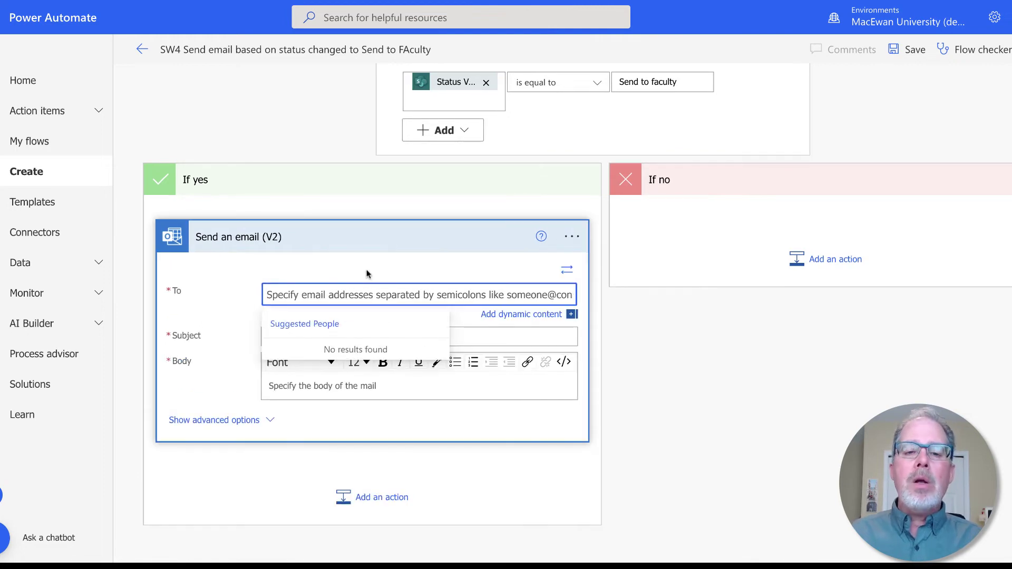
pyautogui.click(572, 316)
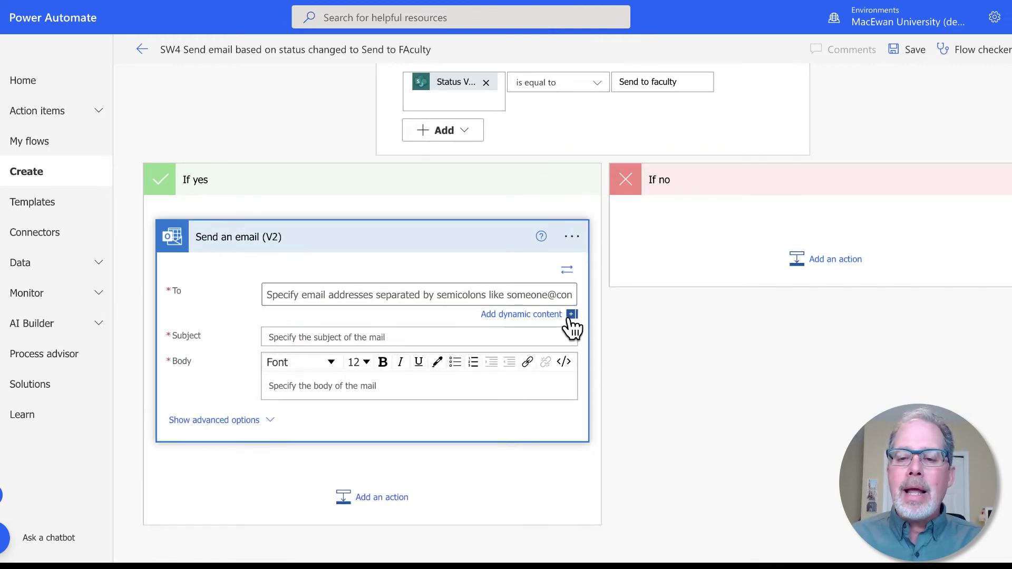
pyautogui.click(719, 404)
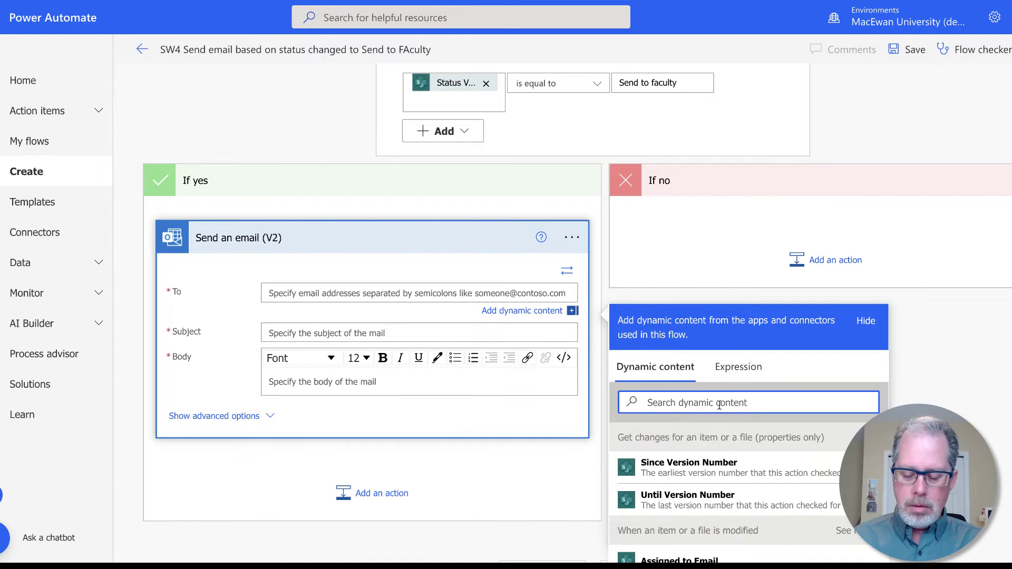
# Send the email to the Assigned to Email address.
pyautogui.write('name')
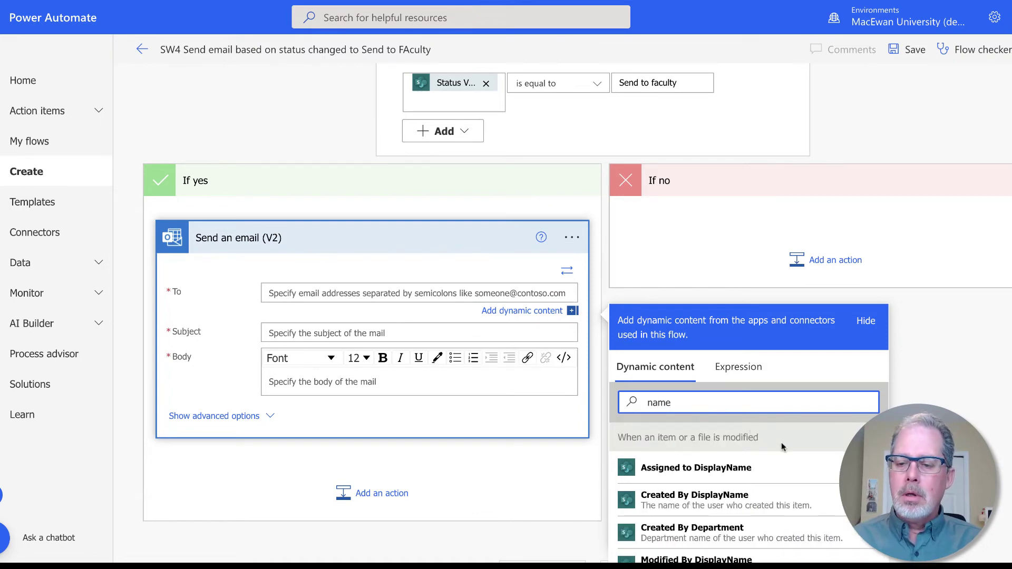
pyautogui.scroll(-3, 781, 442)
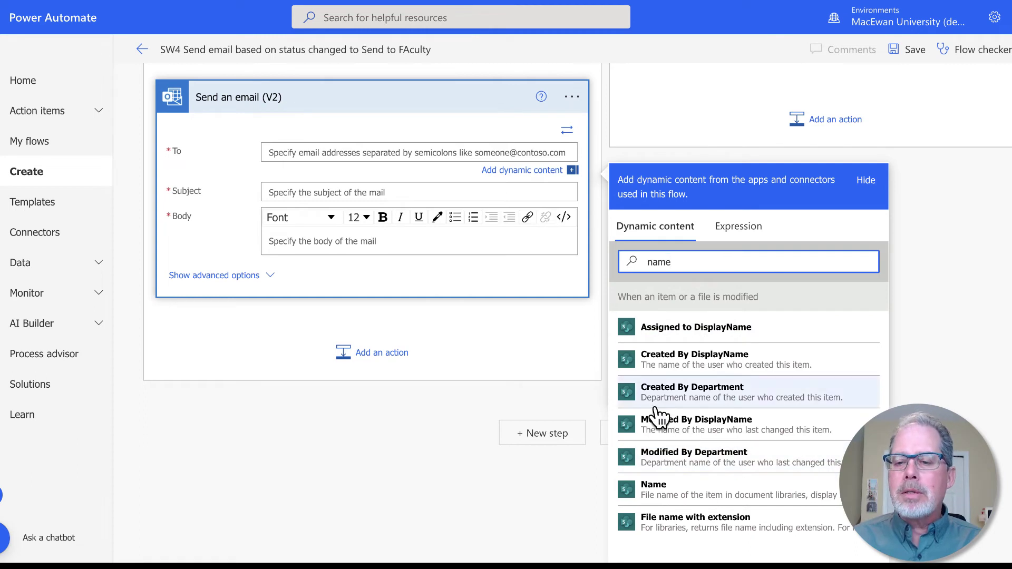
pyautogui.doubleClick(654, 261)
pyautogui.press('BackSpace')
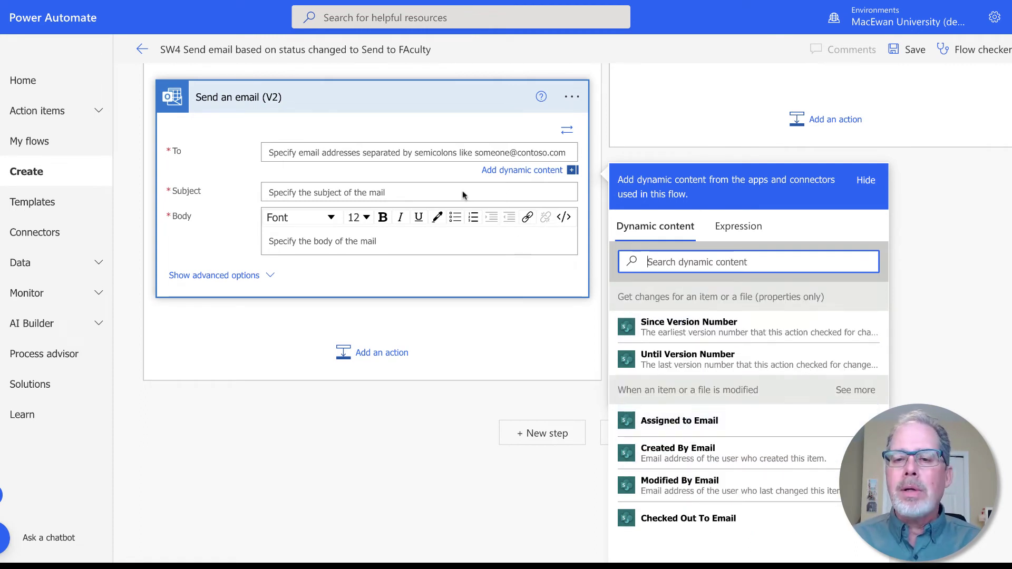
pyautogui.click(649, 427)
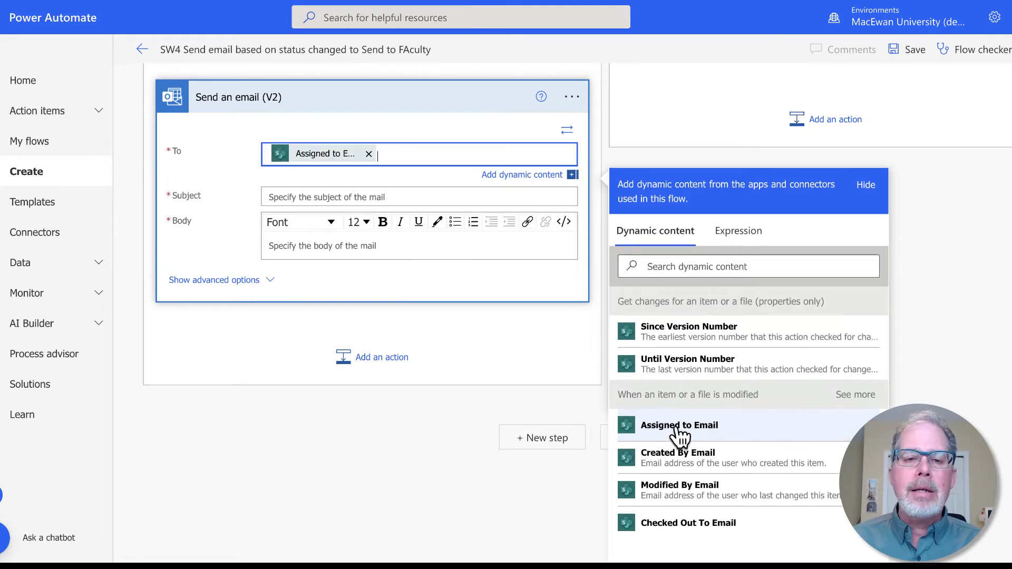
# Make the subject 'Change your file for :' followed by the file Name.
pyautogui.click(351, 199)
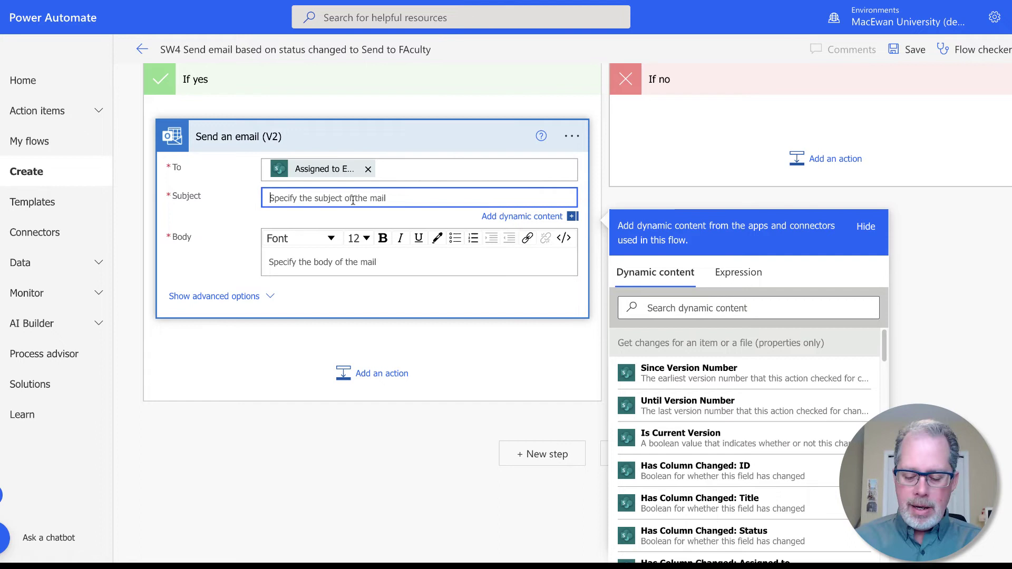
pyautogui.write('change your fi')
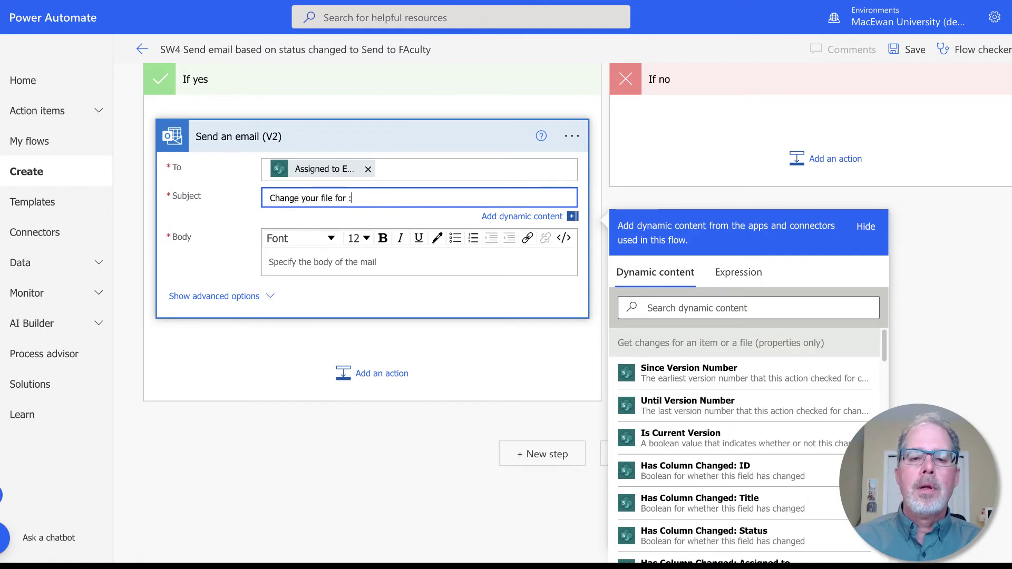
pyautogui.click(748, 307)
pyautogui.write('an')
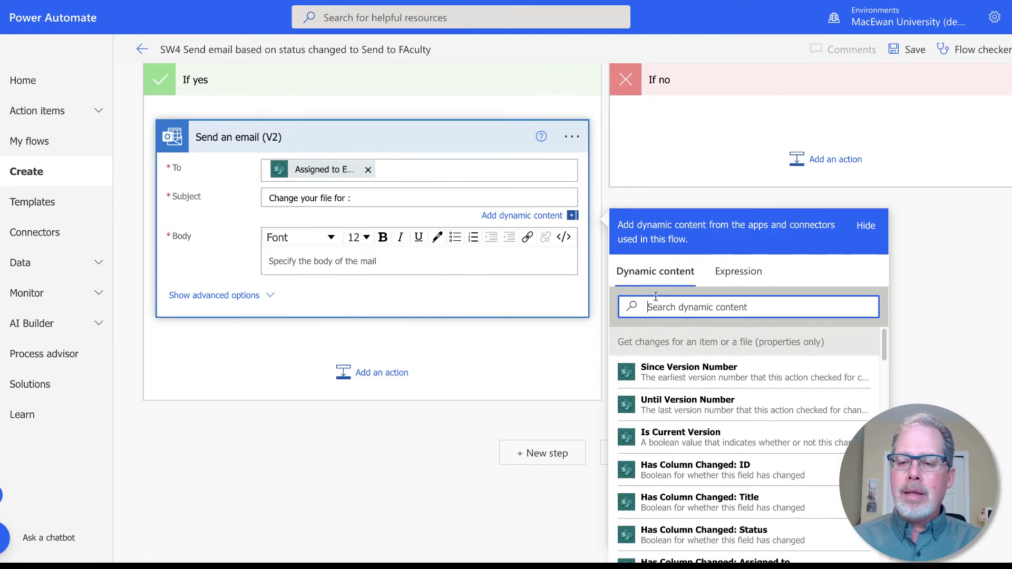
pyautogui.write('em')
pyautogui.press('BackSpace')
pyautogui.press('BackSpace')
pyautogui.press('BackSpace')
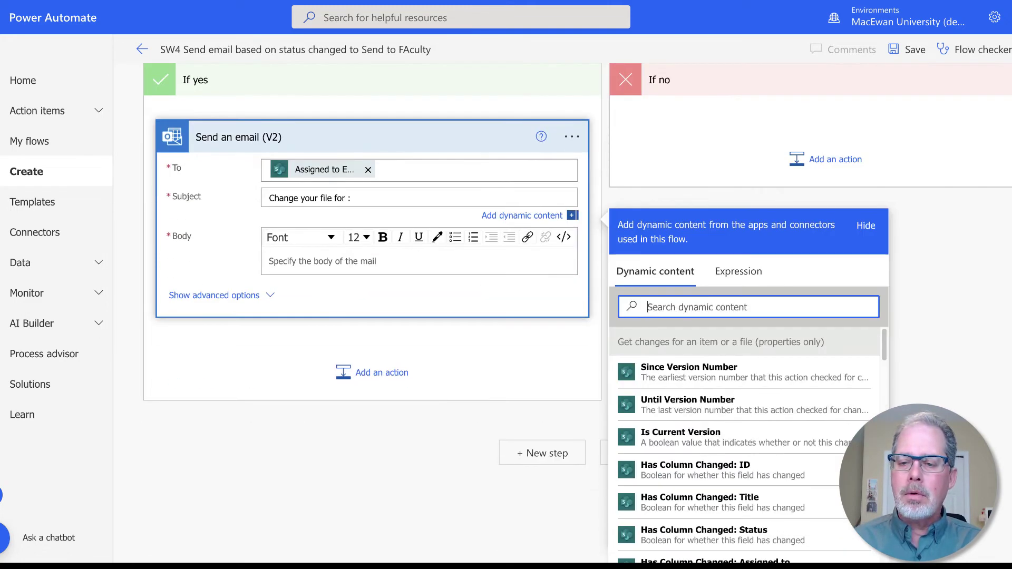
pyautogui.write('name')
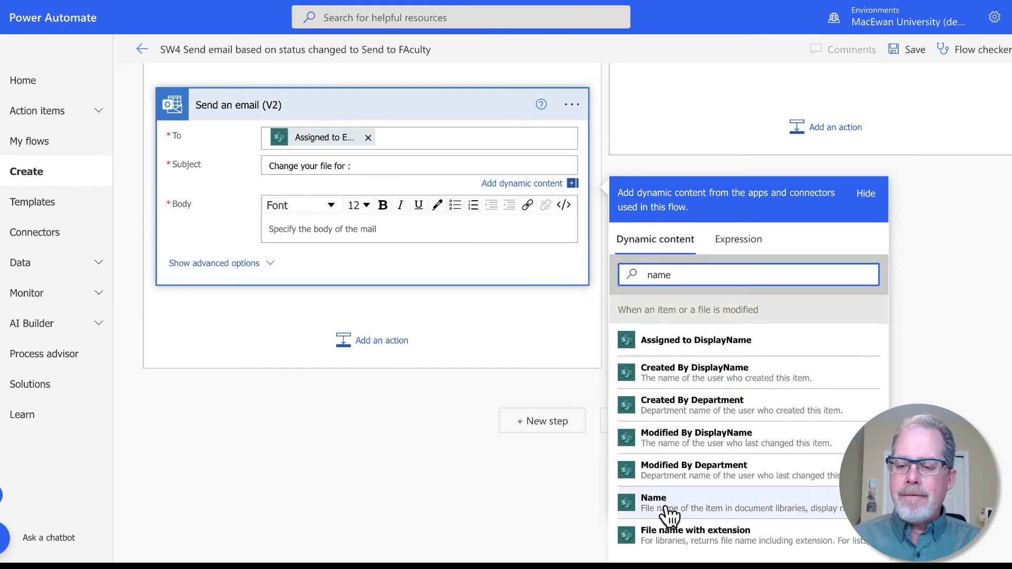
pyautogui.click(676, 514)
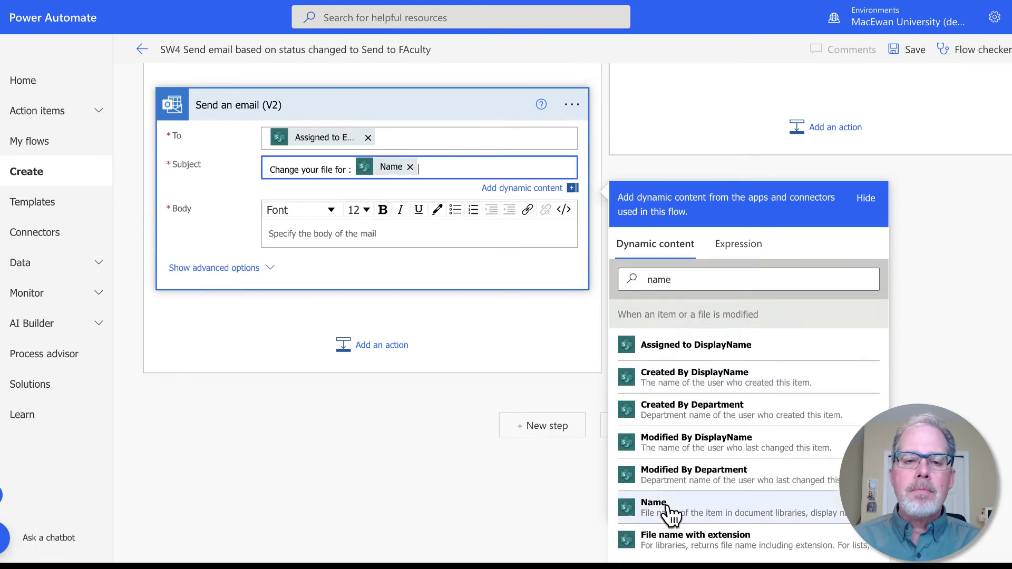
# Insert Link to item into the email body.
pyautogui.click(346, 233)
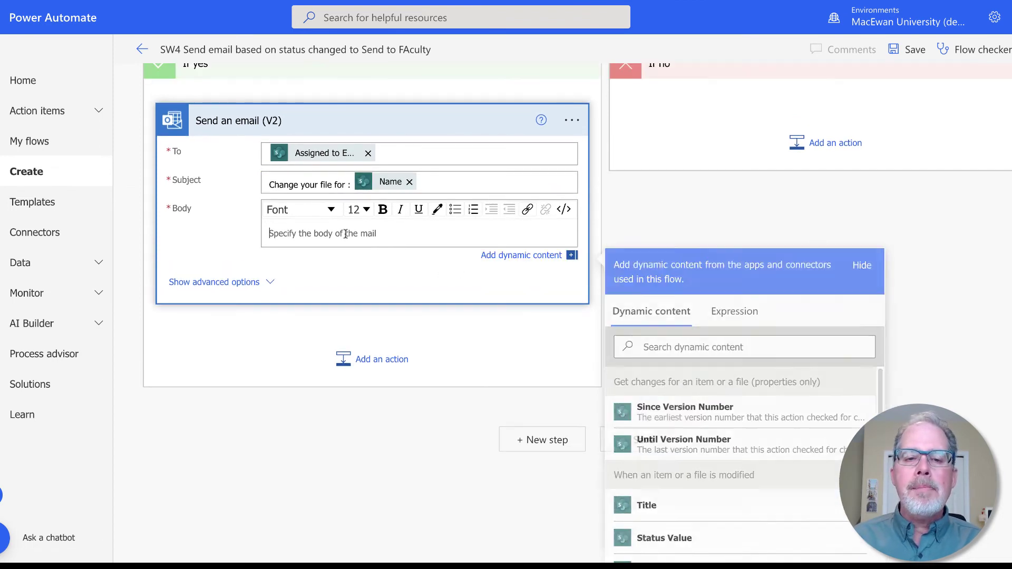
pyautogui.scroll(-2, 731, 374)
pyautogui.click(694, 346)
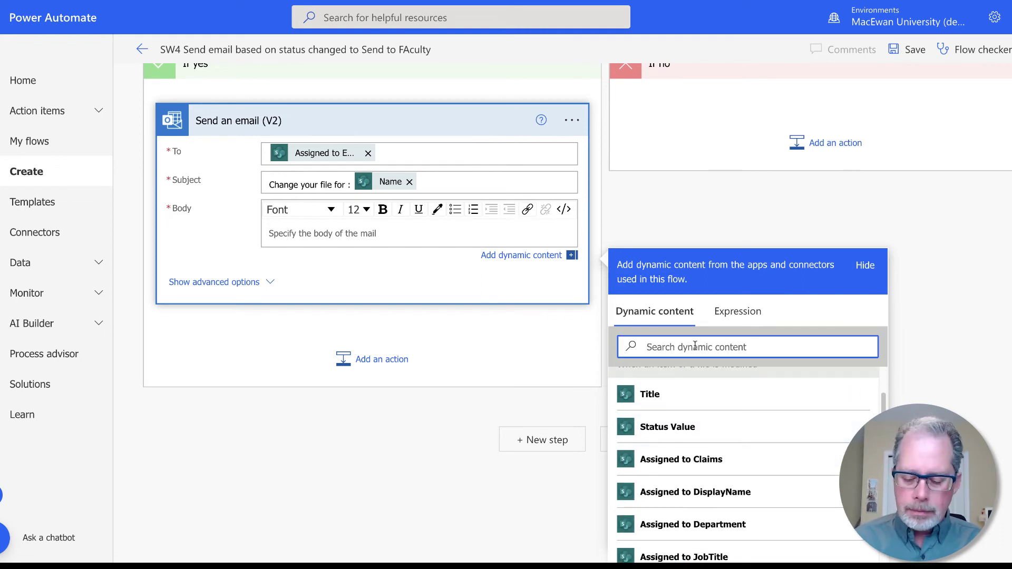
pyautogui.write('link')
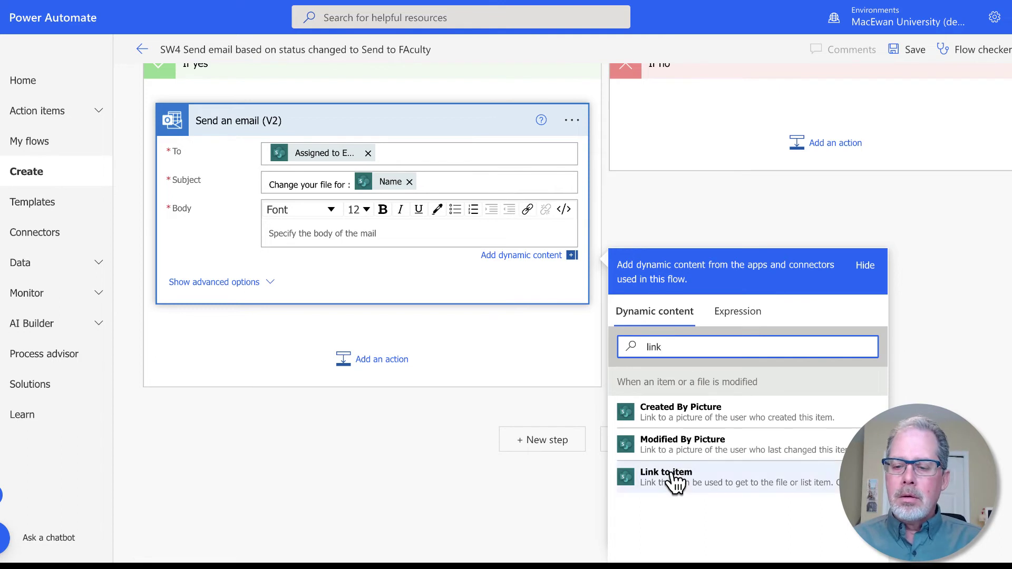
pyautogui.click(670, 482)
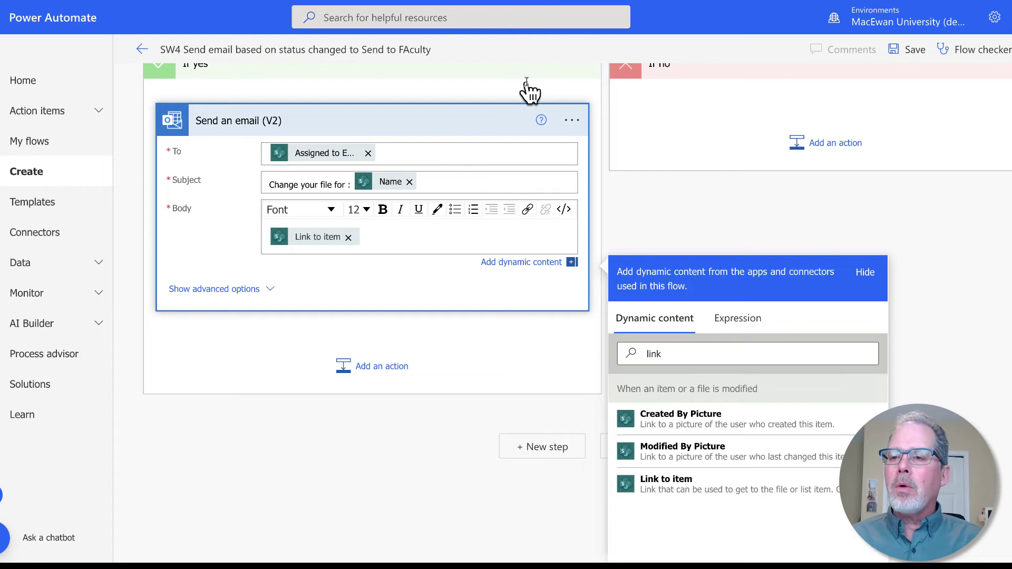
# Save the flow and start a manual test run.
pyautogui.click(914, 49)
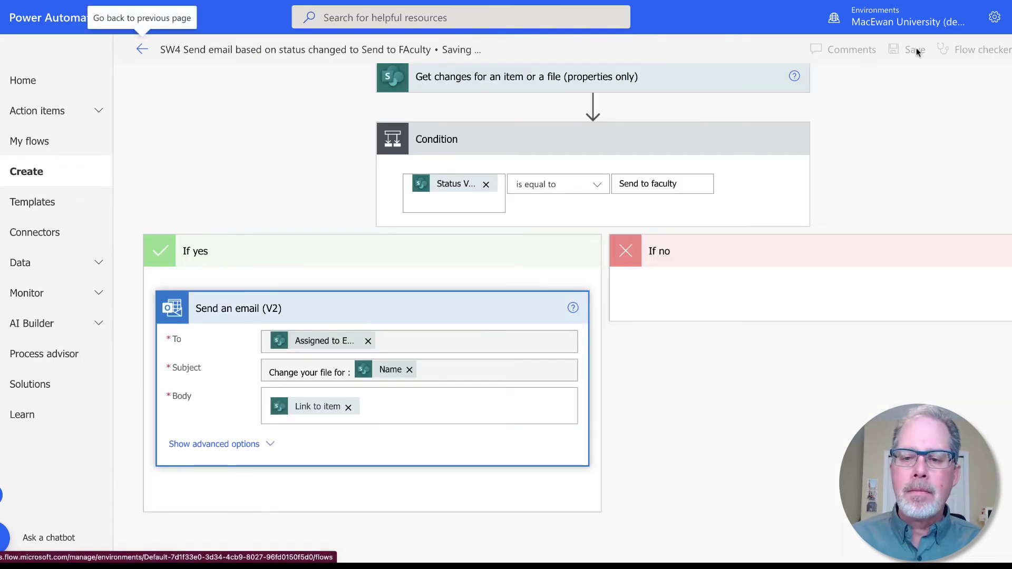
pyautogui.scroll(2, 685, 210)
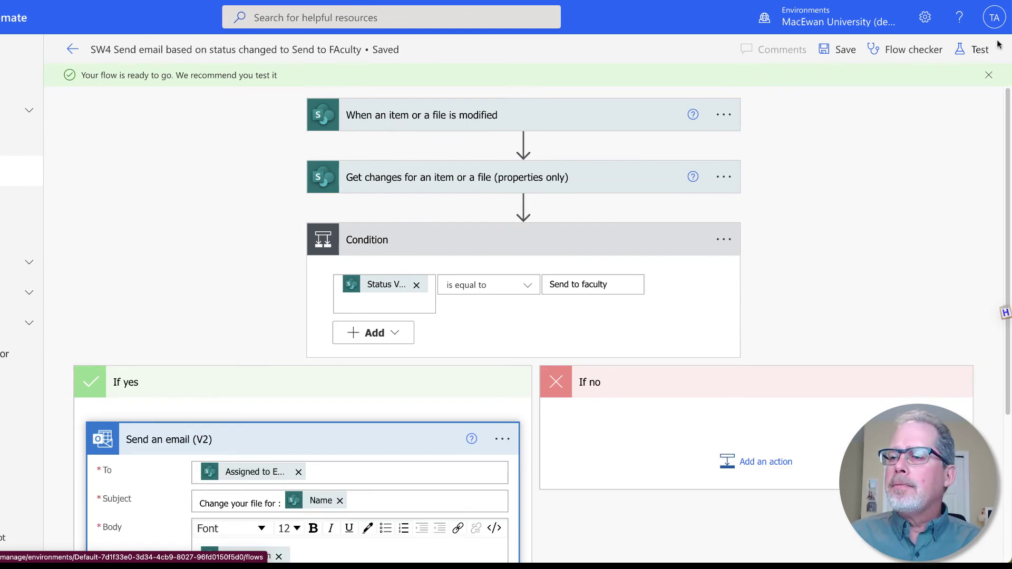
pyautogui.click(980, 49)
pyautogui.click(785, 84)
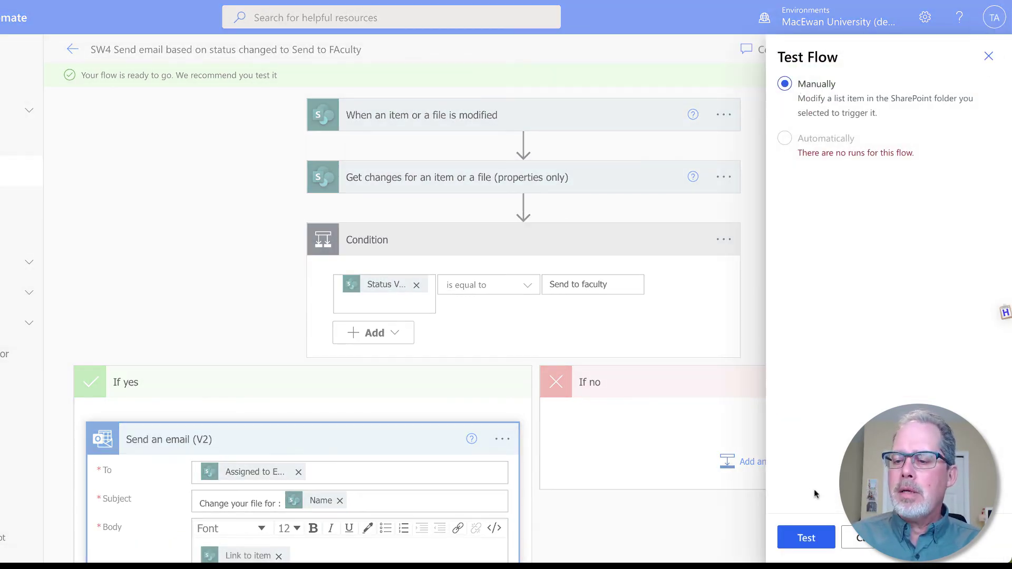
pyautogui.click(807, 539)
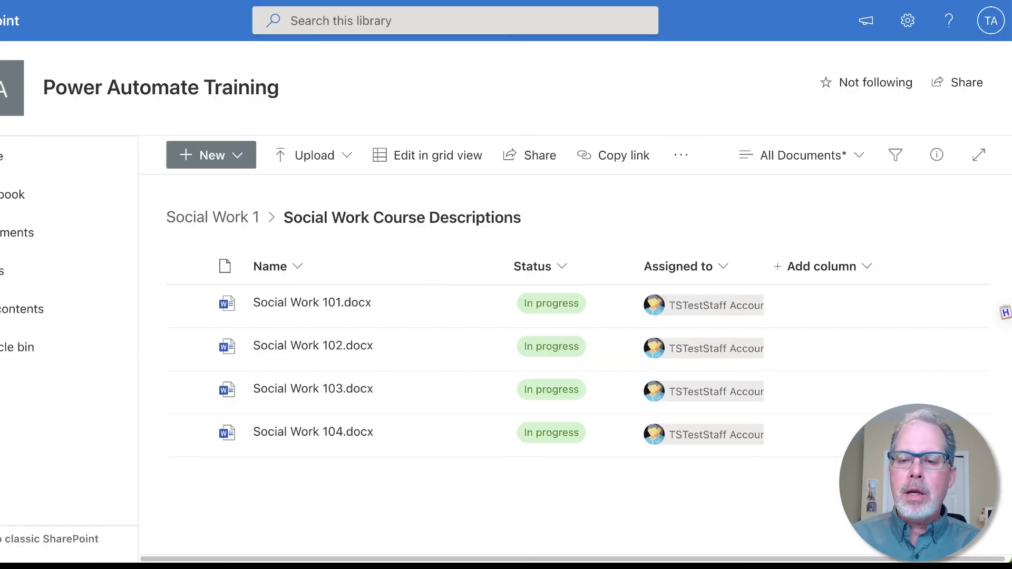
# In grid view, change Social Work 101.docx's Status to Send to faculty and exit grid view.
pyautogui.click(442, 160)
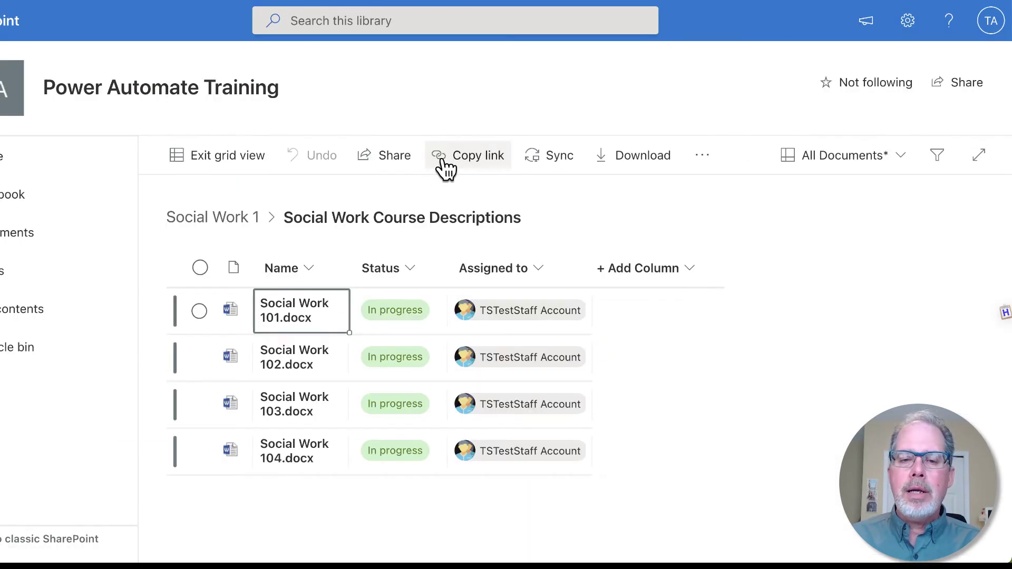
pyautogui.click(394, 307)
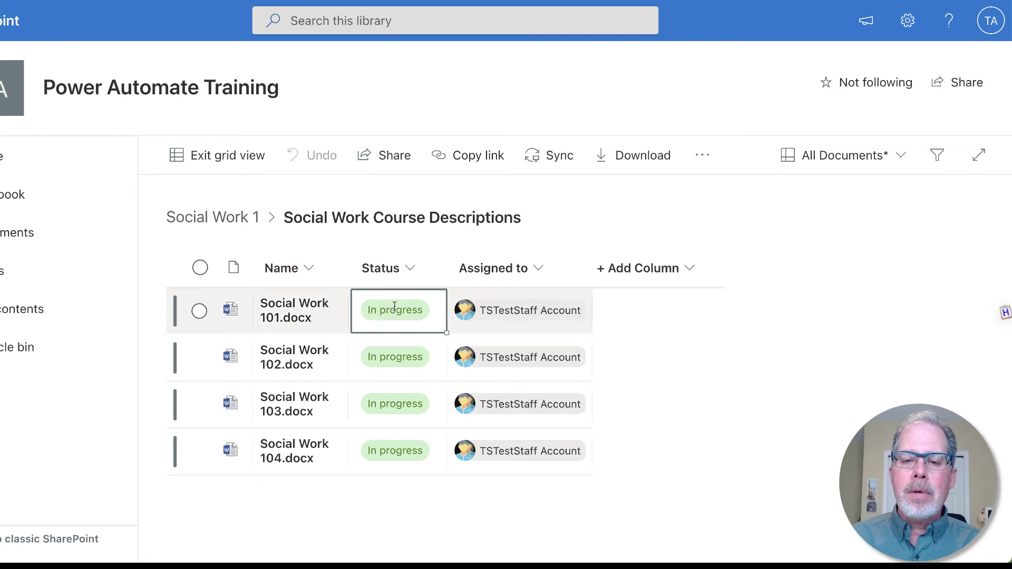
pyautogui.click(407, 310)
pyautogui.click(406, 356)
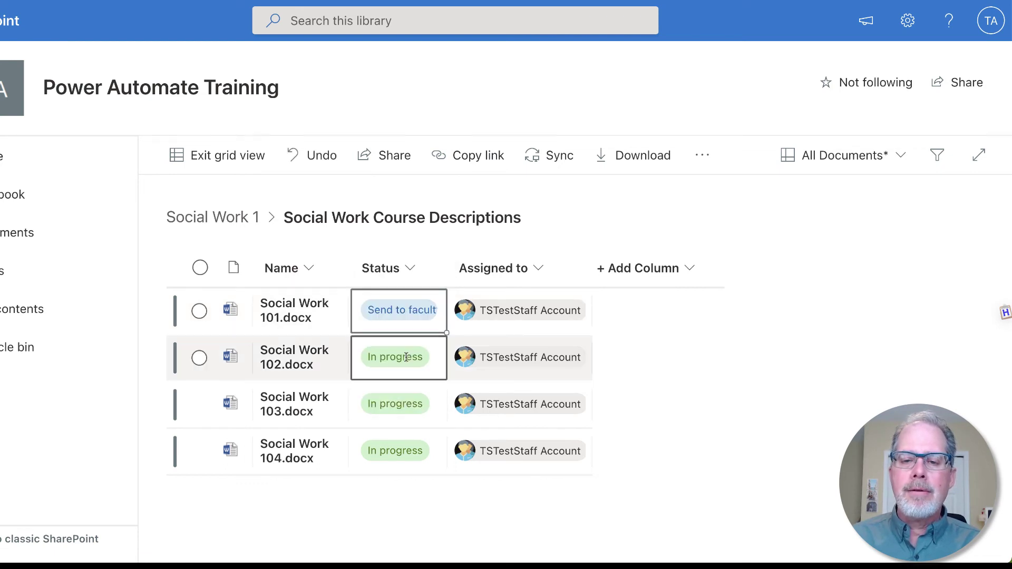
pyautogui.click(220, 162)
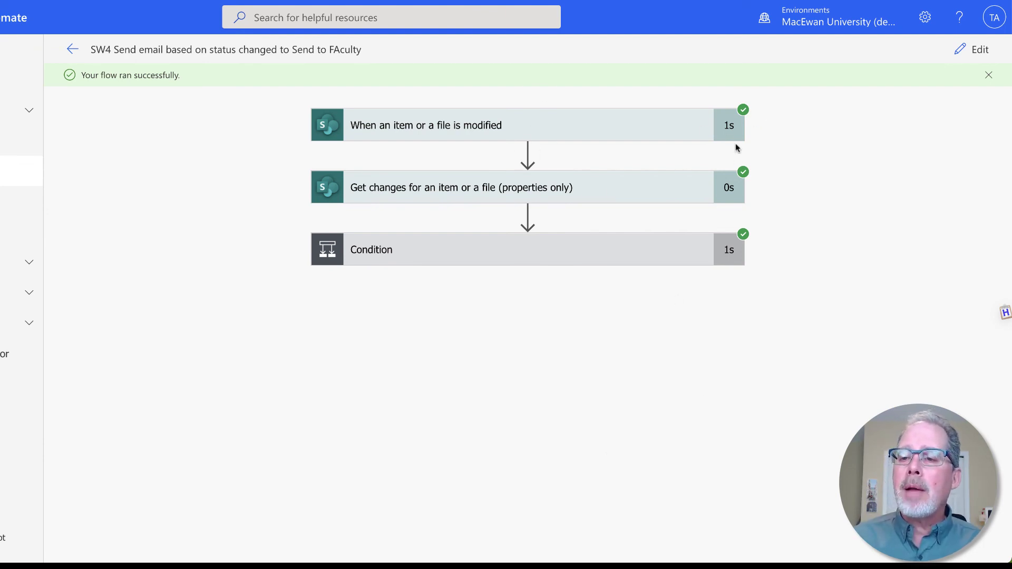
# Expand the Condition's run details to confirm it evaluated true, then switch to Outlook.
pyautogui.click(678, 259)
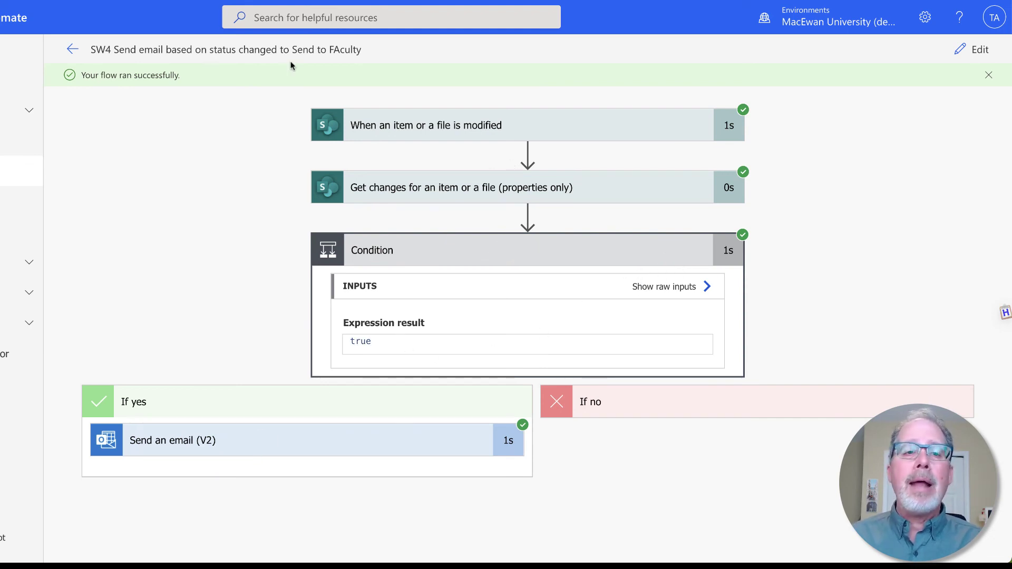
pyautogui.hotkey('ctrl', 'Tab')
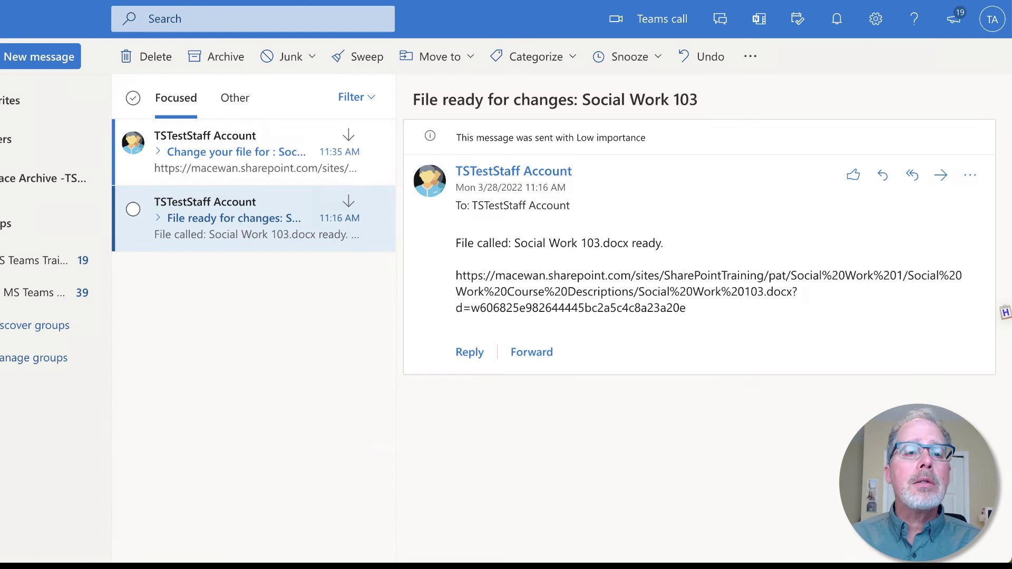
# Open the 'Change your file for : Social Work 101' email in the Outlook inbox.
pyautogui.click(206, 159)
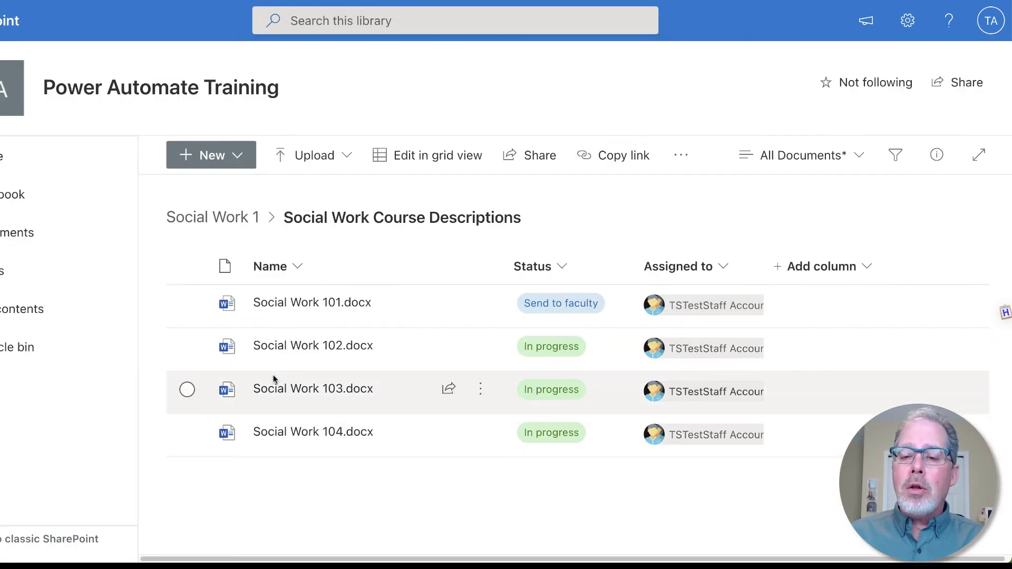
# Fill 'Send to faculty' down the Status column for Social Work 102, 103 and 104, then save.
pyautogui.click(385, 163)
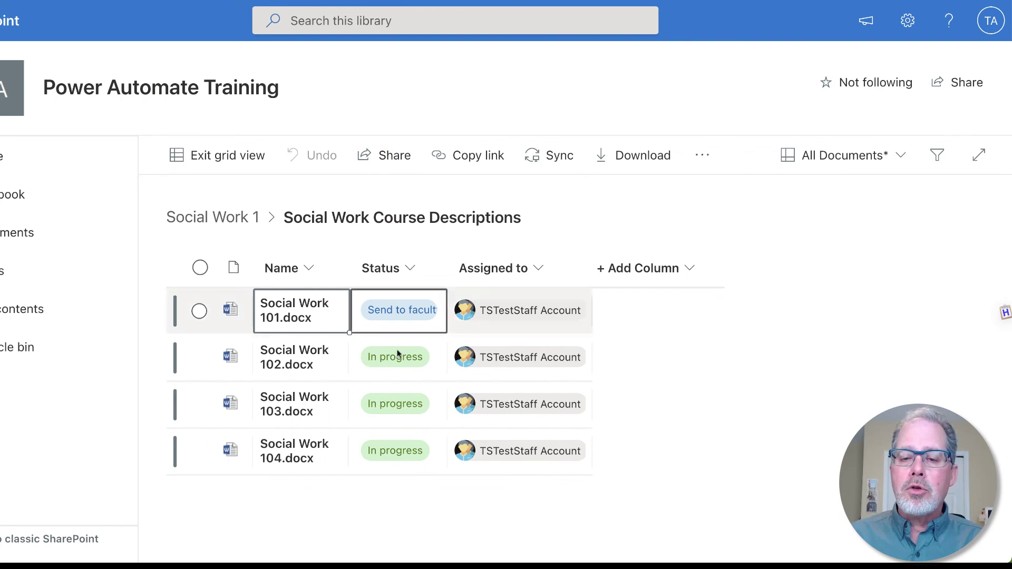
pyautogui.click(429, 364)
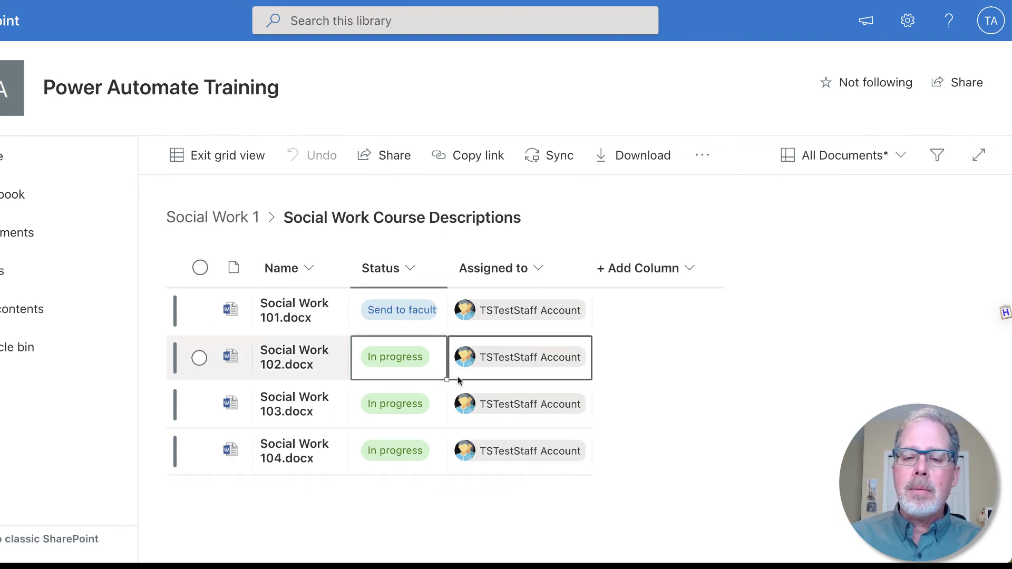
pyautogui.moveTo(433, 319); pyautogui.dragTo(436, 447)
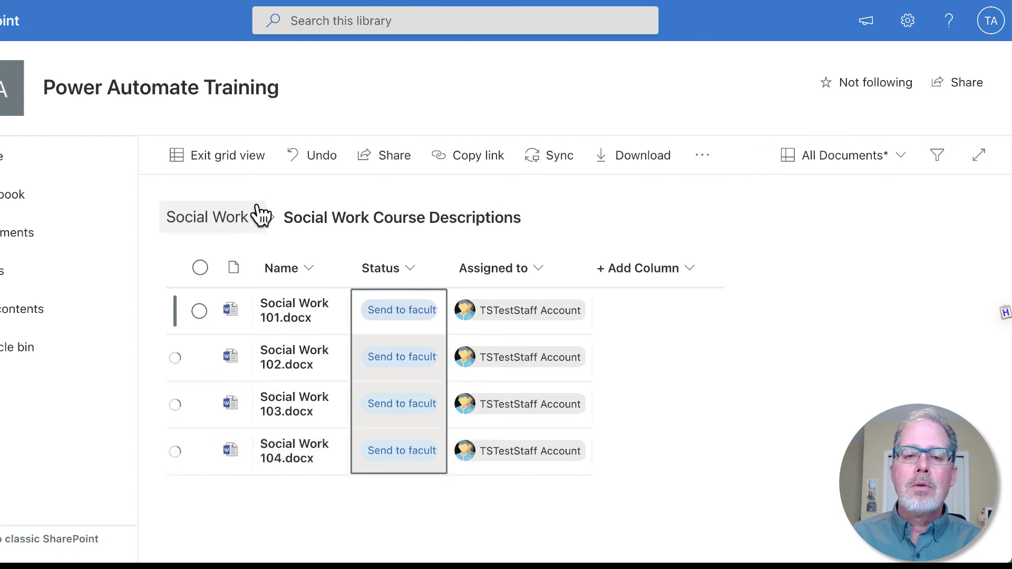
pyautogui.click(236, 168)
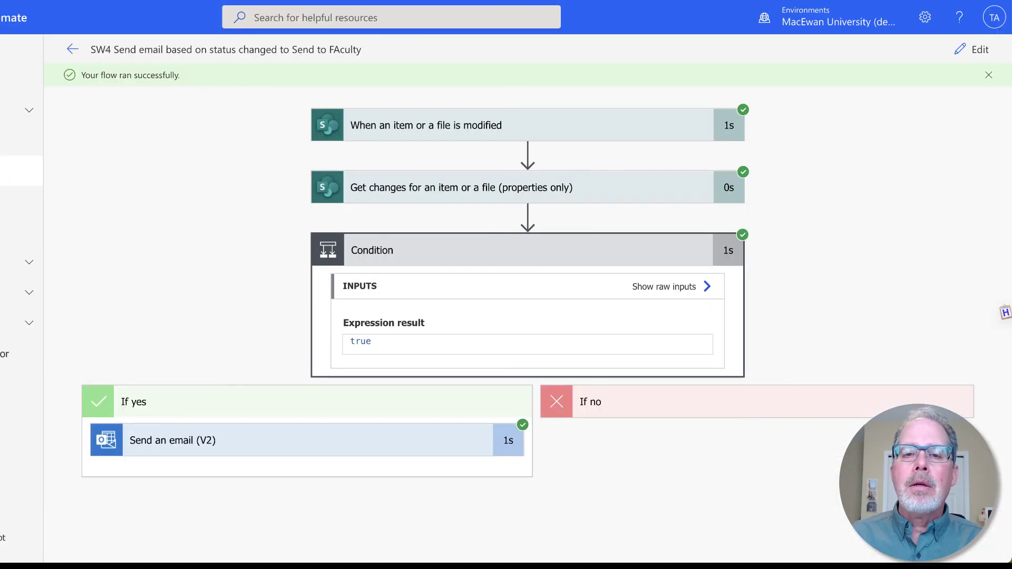
# Open the SW4 flow's full run history from its details page.
pyautogui.click(72, 49)
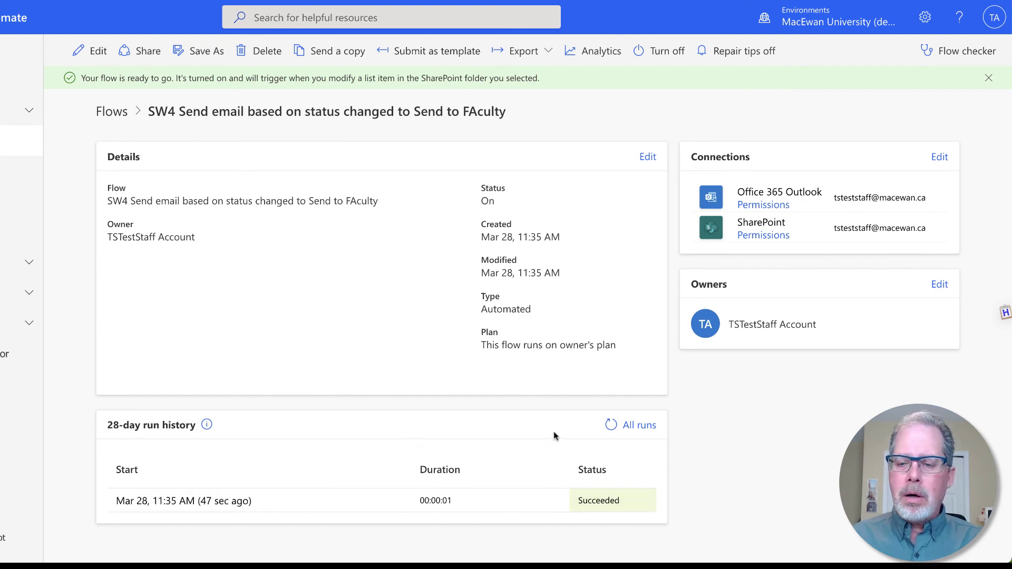
pyautogui.click(630, 427)
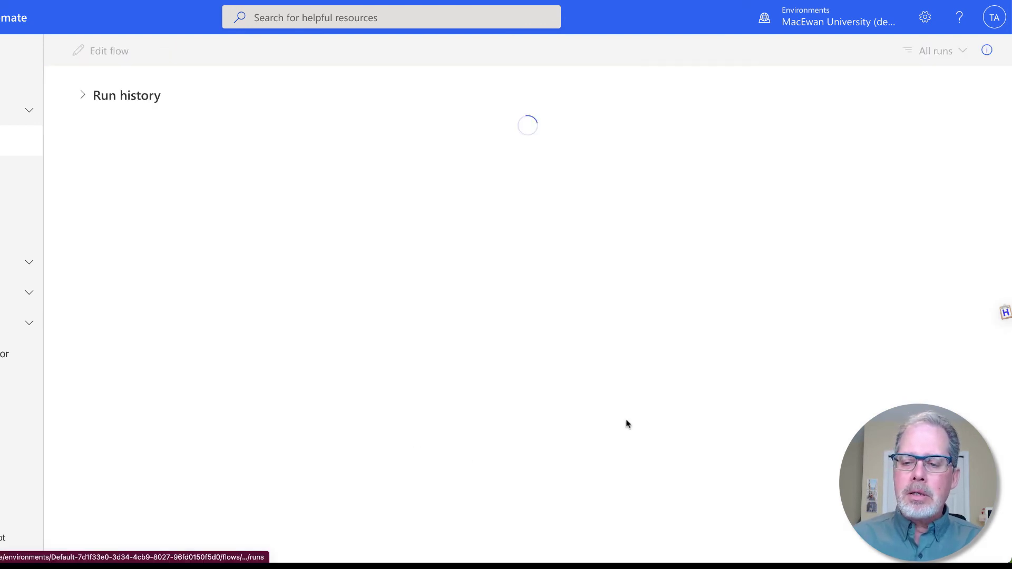